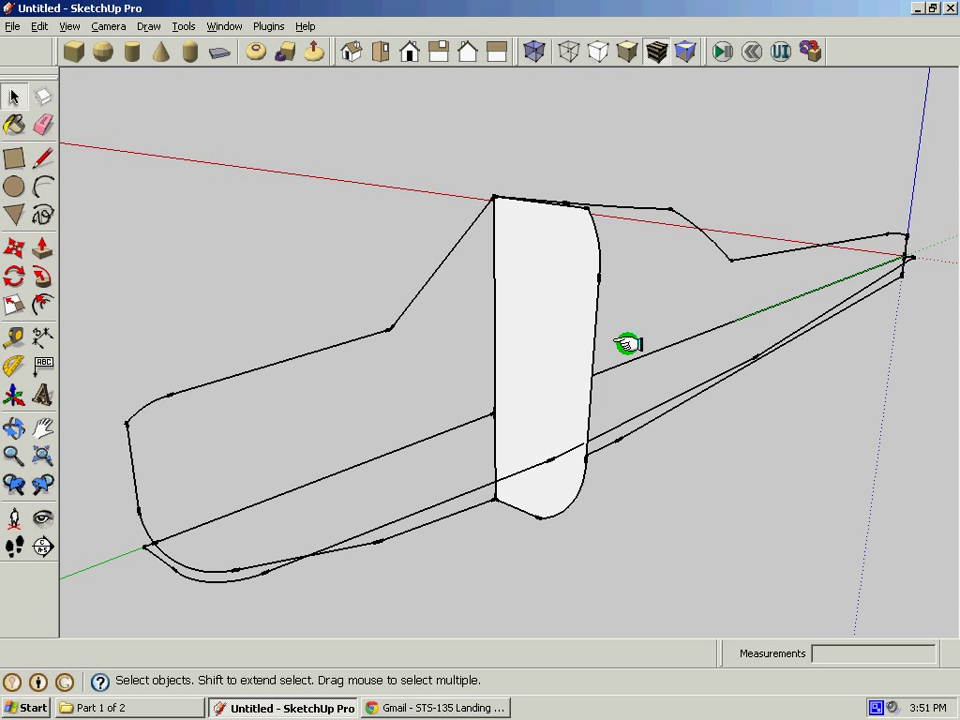
# Step: Extrude the curved cockpit cross-section face along the outline into a slab several inches thick
pyautogui.moveTo(643, 301); pyautogui.dragTo(537, 332, button='middle')
pyautogui.scroll(2, 537, 332)
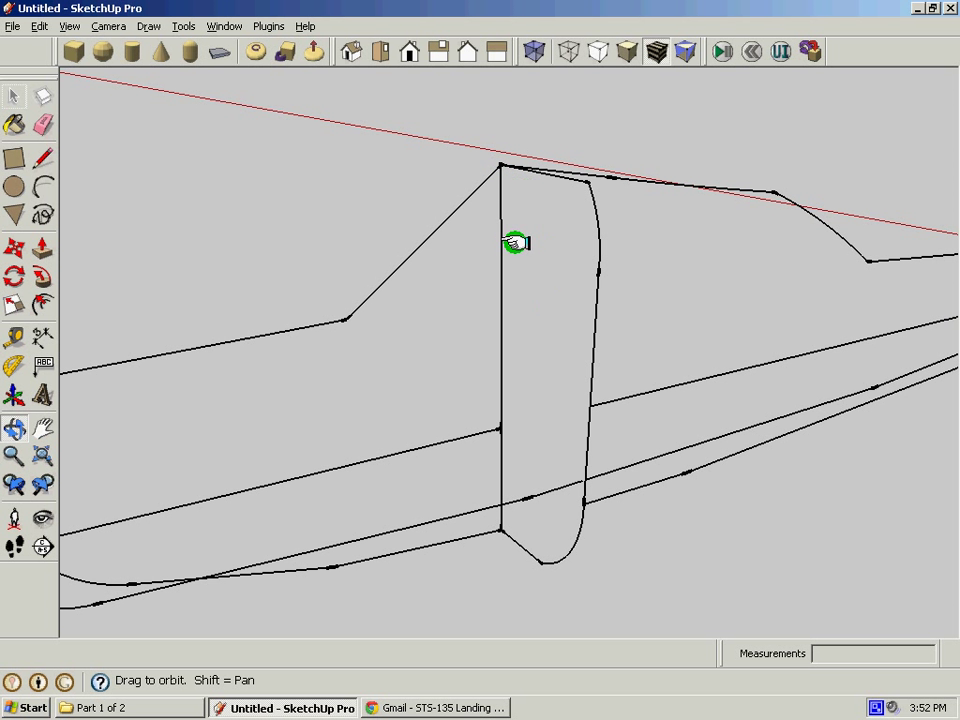
pyautogui.moveTo(513, 243); pyautogui.dragTo(559, 281, button='middle')
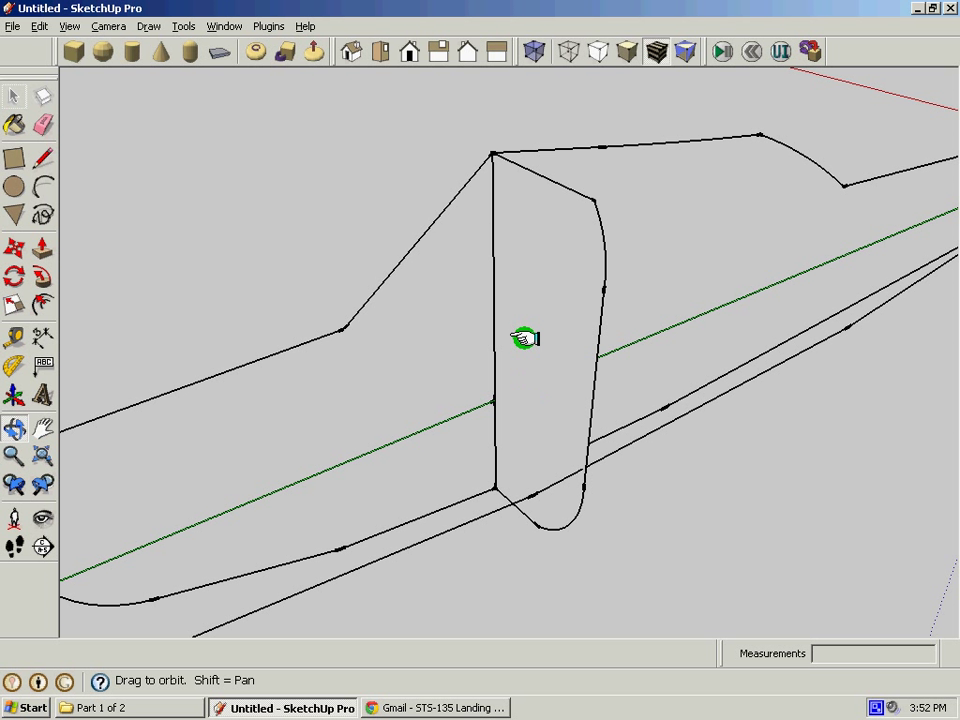
pyautogui.moveTo(521, 236); pyautogui.dragTo(537, 284)
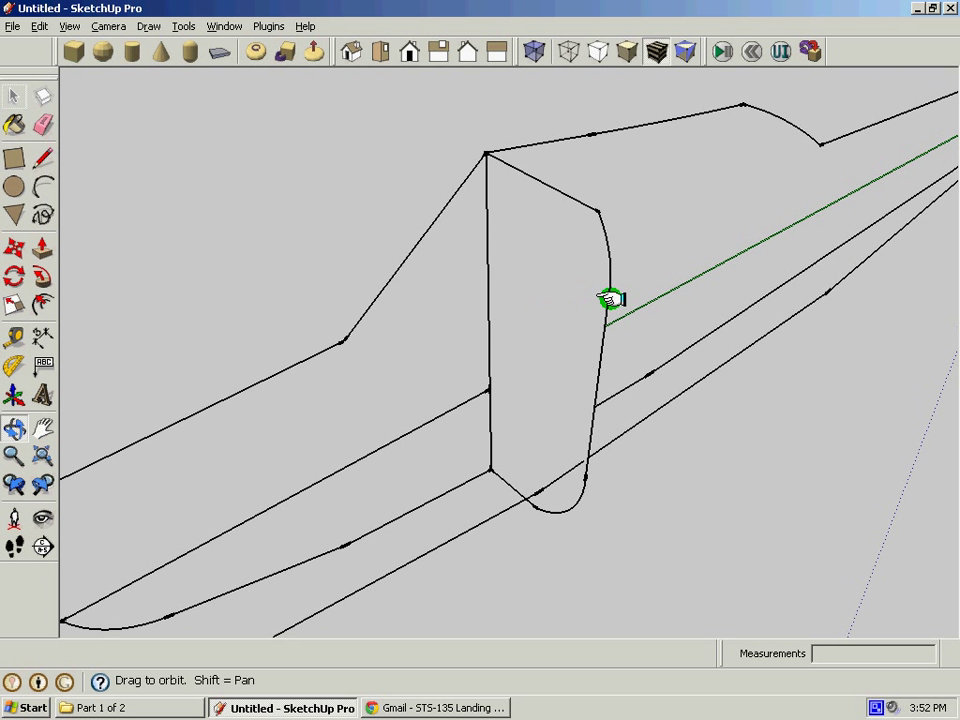
pyautogui.press('p')
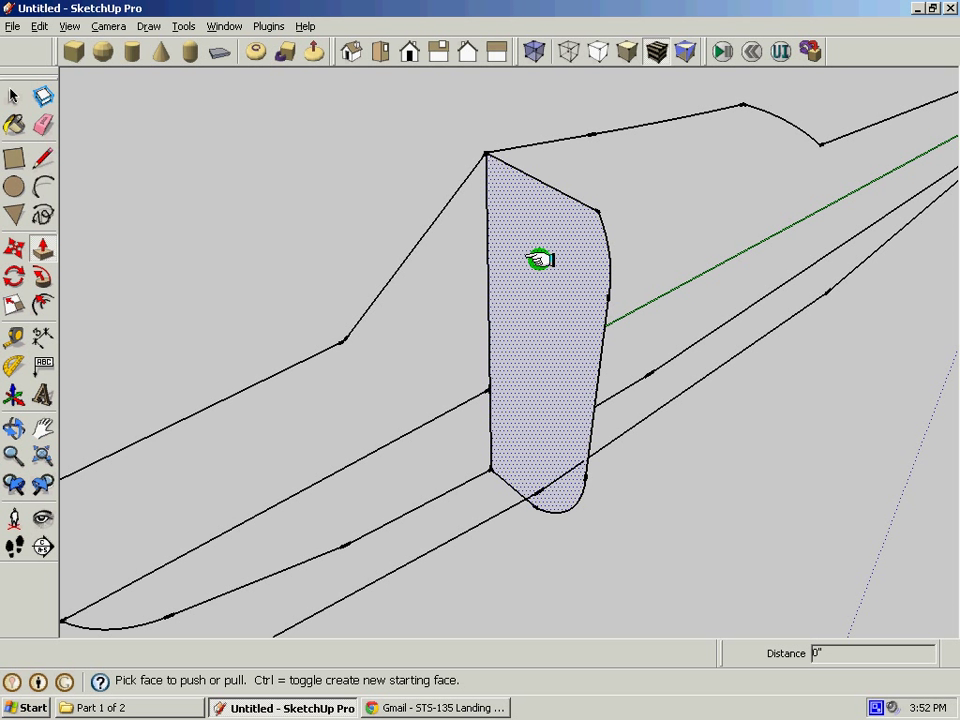
pyautogui.click(538, 260)
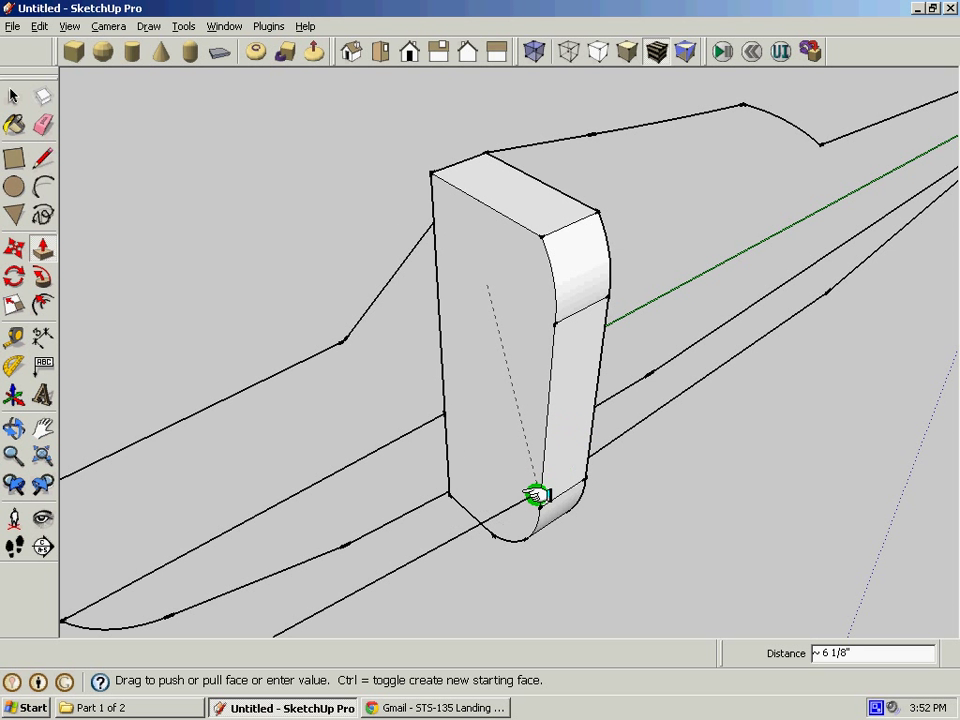
pyautogui.scroll(-3, 538, 490)
pyautogui.scroll(-1, 538, 483)
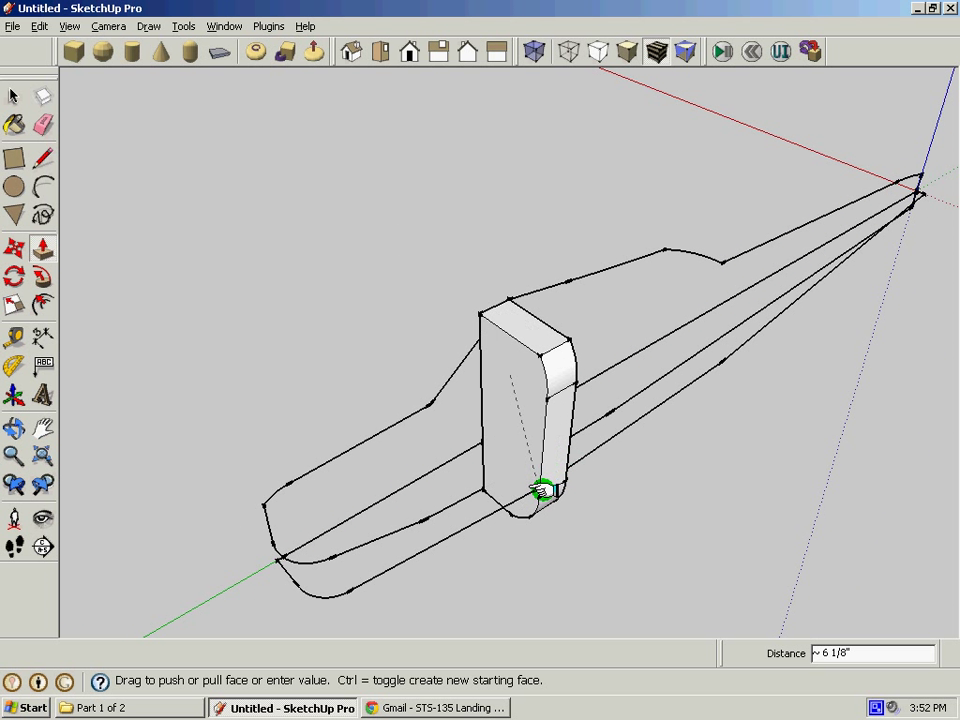
pyautogui.scroll(5, 540, 490)
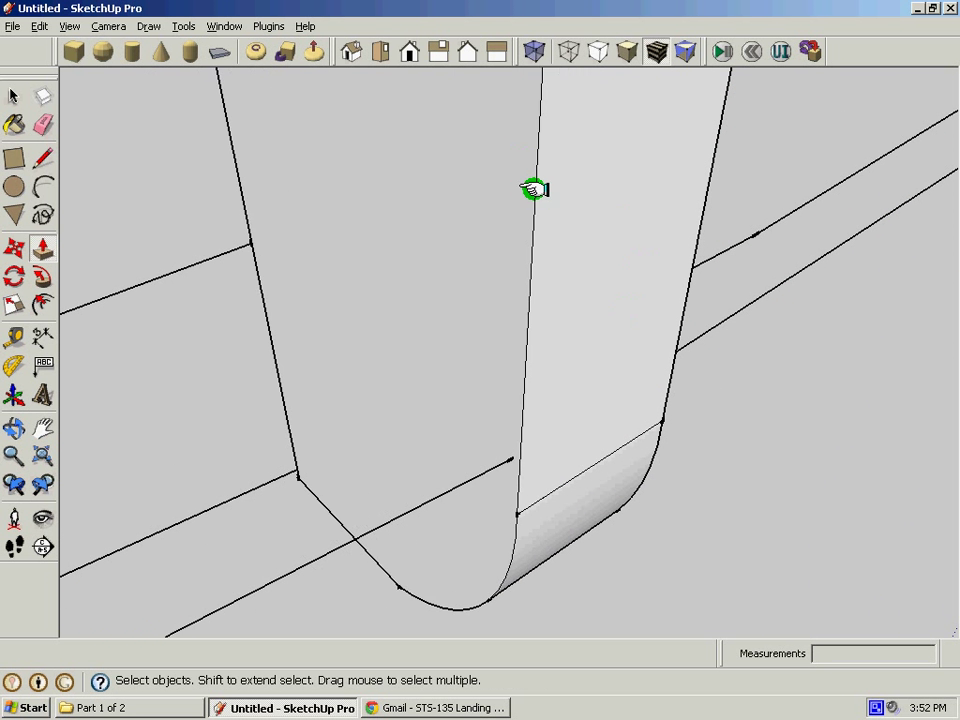
# Step: Cancel the Push/Pull so the cross-section stays flat, and view the grey face from below
pyautogui.press('space')
pyautogui.scroll(-1, 538, 494)
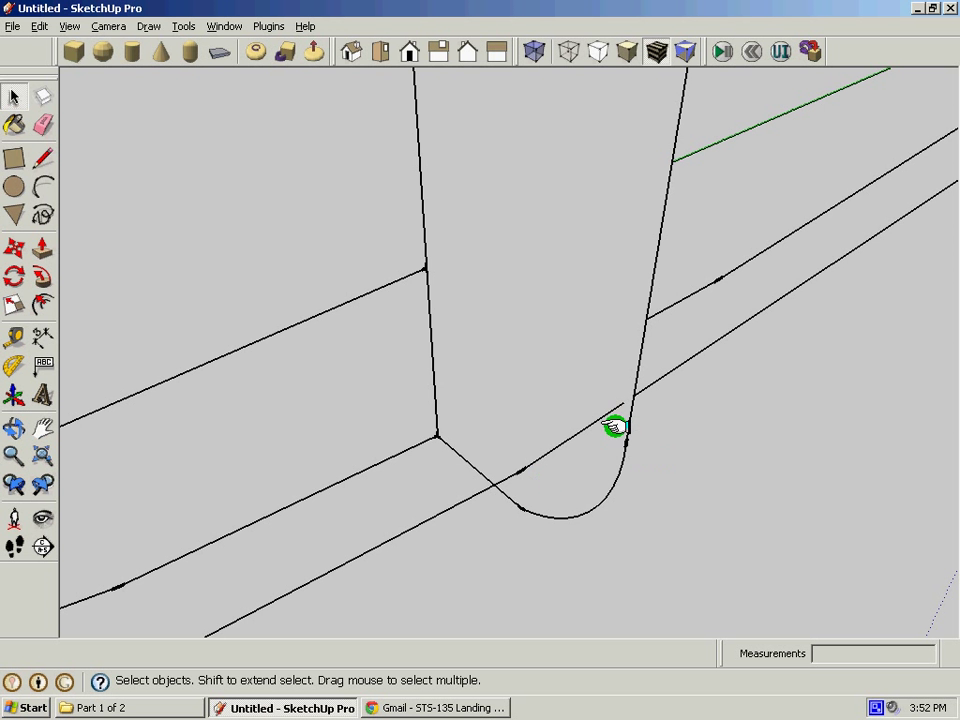
pyautogui.moveTo(615, 426)
pyautogui.mouseDown(button='middle')
pyautogui.moveTo(602, 469)
pyautogui.moveTo(421, 600)
pyautogui.moveTo(407, 647)
pyautogui.moveTo(441, 433)
pyautogui.moveTo(443, 495)
pyautogui.mouseUp(button='middle')
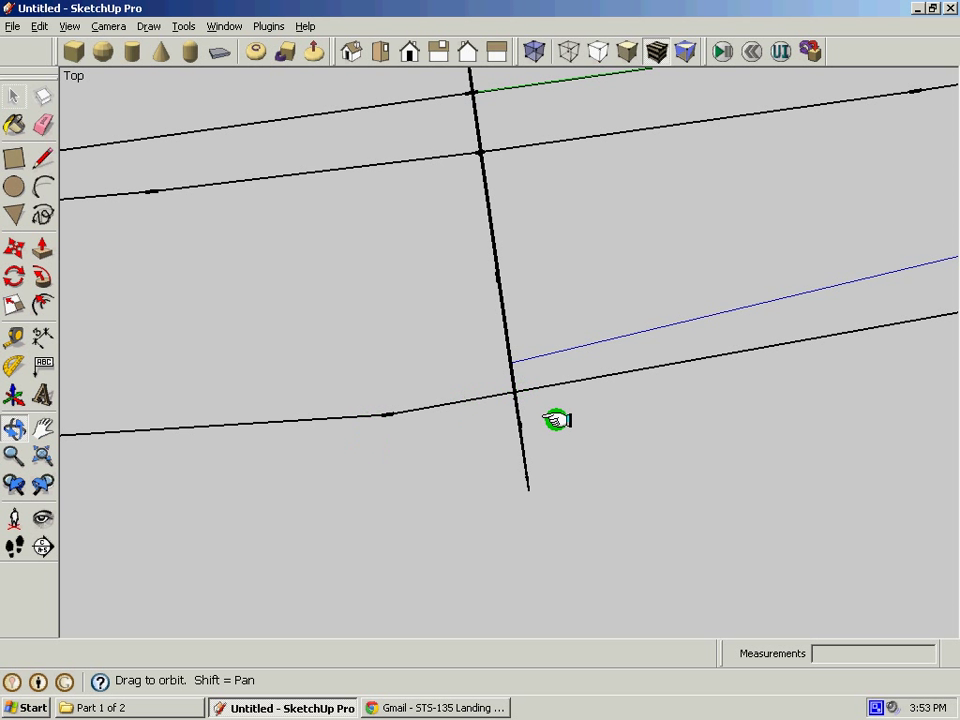
pyautogui.moveTo(465, 437); pyautogui.dragTo(486, 313)
pyautogui.scroll(3, 506, 525)
pyautogui.moveTo(523, 547); pyautogui.dragTo(600, 407)
# Step: Move the face's slanted side edge so its lower end lands on the outline's Line Intersect Line point
pyautogui.press('m')
pyautogui.moveTo(604, 417); pyautogui.dragTo(618, 389, button='middle')
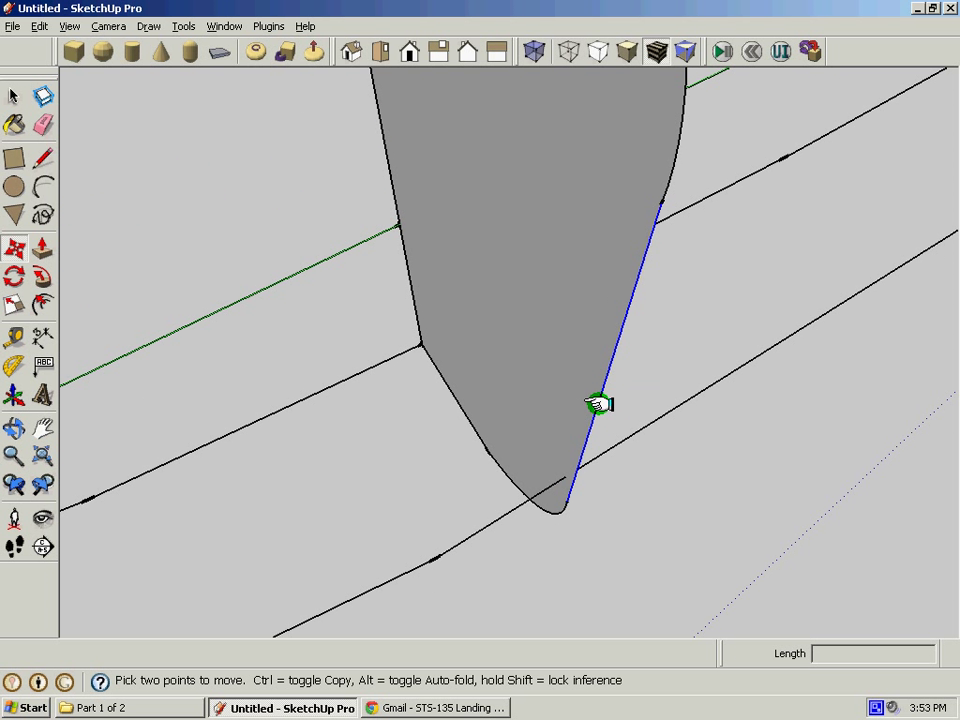
pyautogui.click(583, 442)
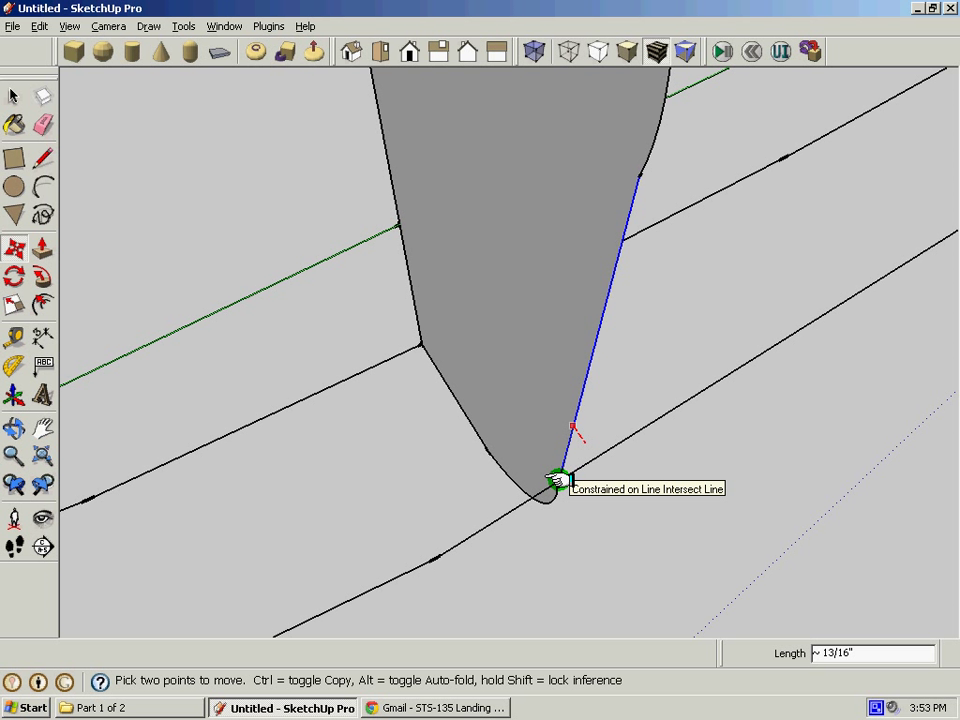
pyautogui.click(558, 480)
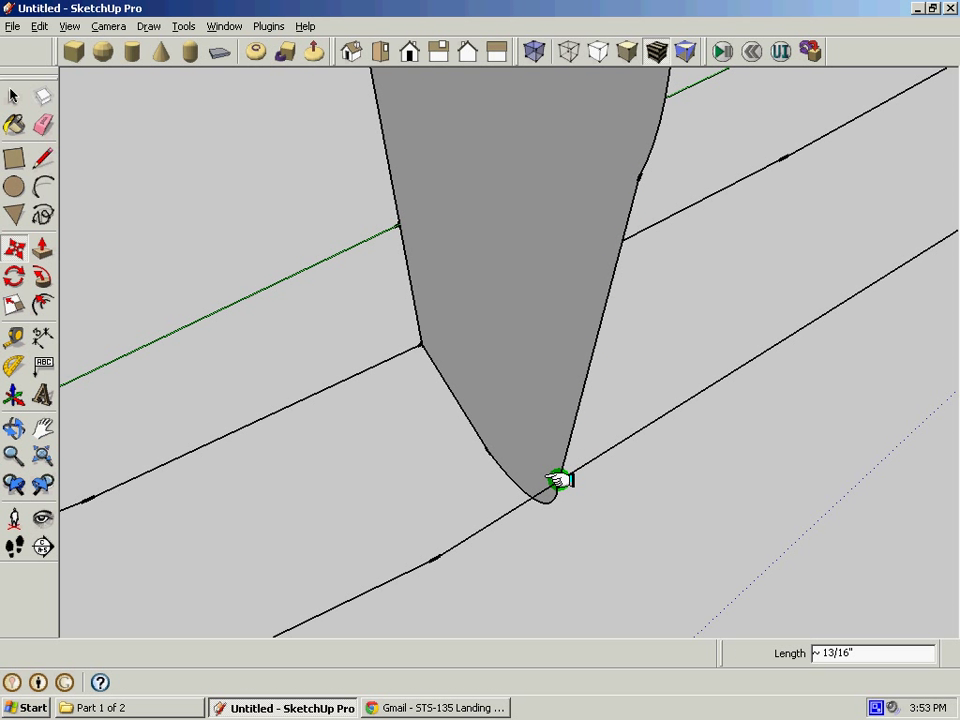
pyautogui.press('o')
pyautogui.moveTo(559, 480)
pyautogui.mouseDown()
pyautogui.moveTo(709, 411)
pyautogui.moveTo(784, 246)
pyautogui.moveTo(577, 466)
pyautogui.moveTo(639, 369)
pyautogui.moveTo(641, 444)
pyautogui.moveTo(591, 461)
pyautogui.moveTo(630, 431)
pyautogui.moveTo(622, 433)
pyautogui.moveTo(626, 459)
pyautogui.moveTo(549, 484)
pyautogui.moveTo(561, 495)
pyautogui.mouseUp()
pyautogui.press('space')
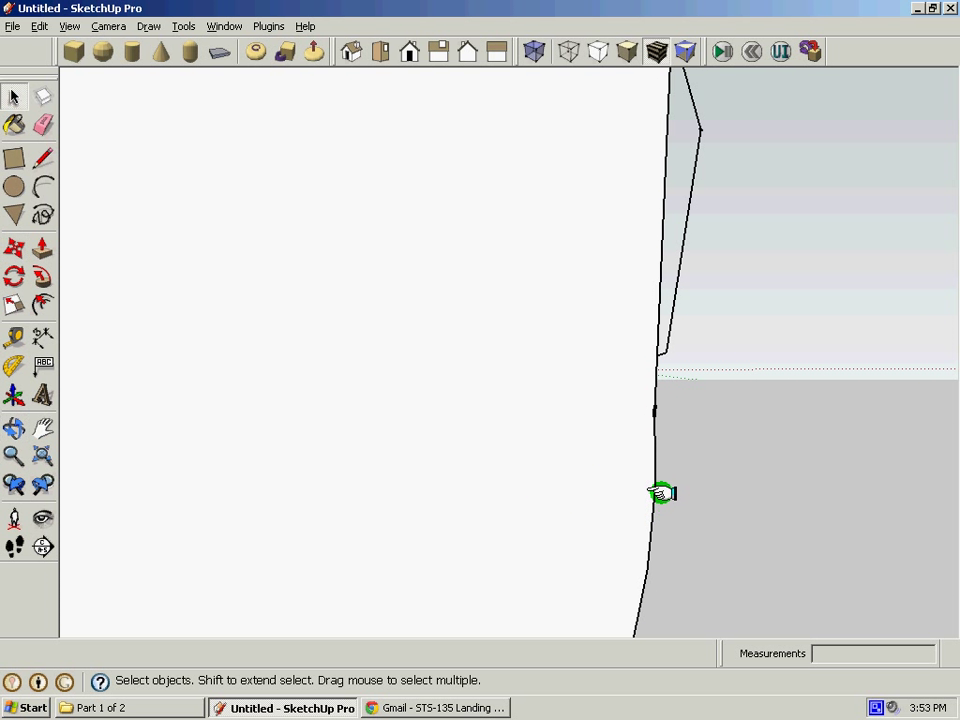
# Step: Start moving the profile curve's endpoint toward the outline line
pyautogui.press('m')
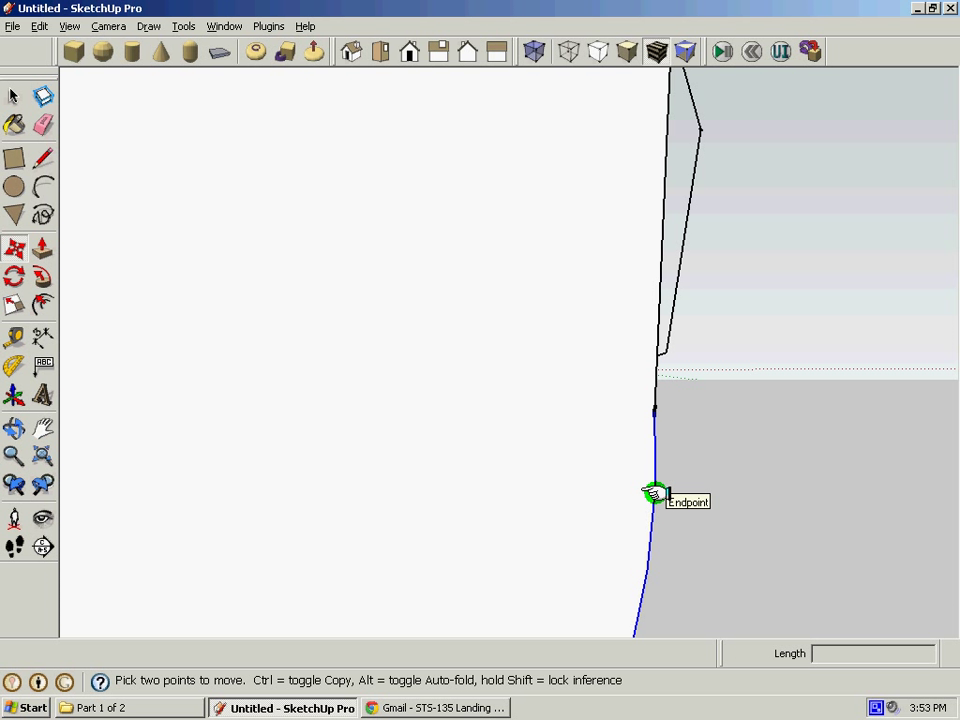
pyautogui.moveTo(655, 493); pyautogui.dragTo(649, 431, button='middle')
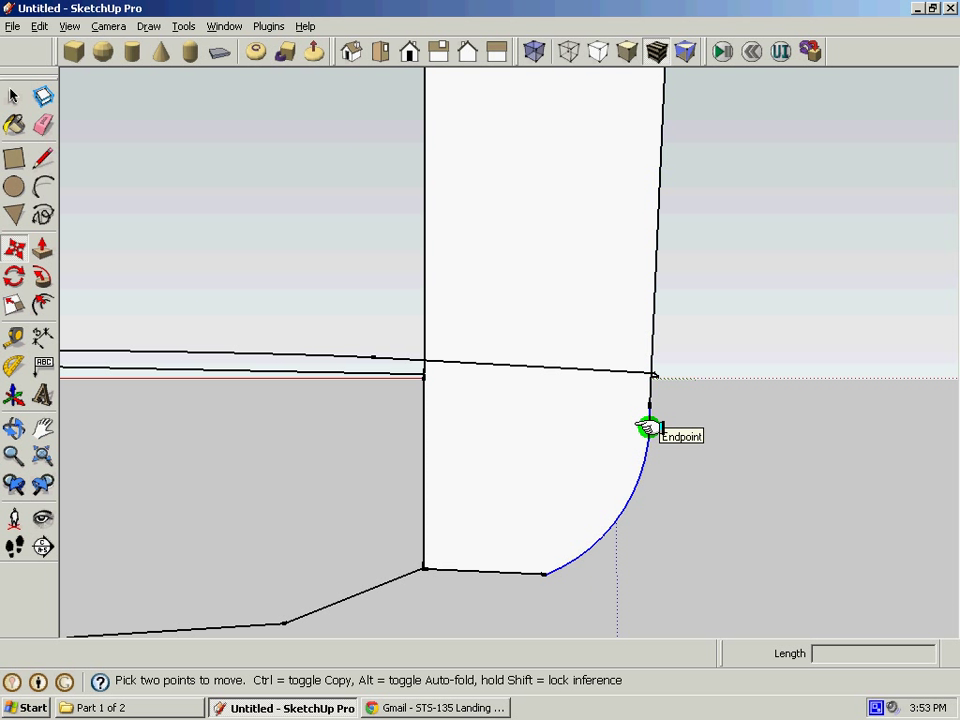
pyautogui.click(649, 428)
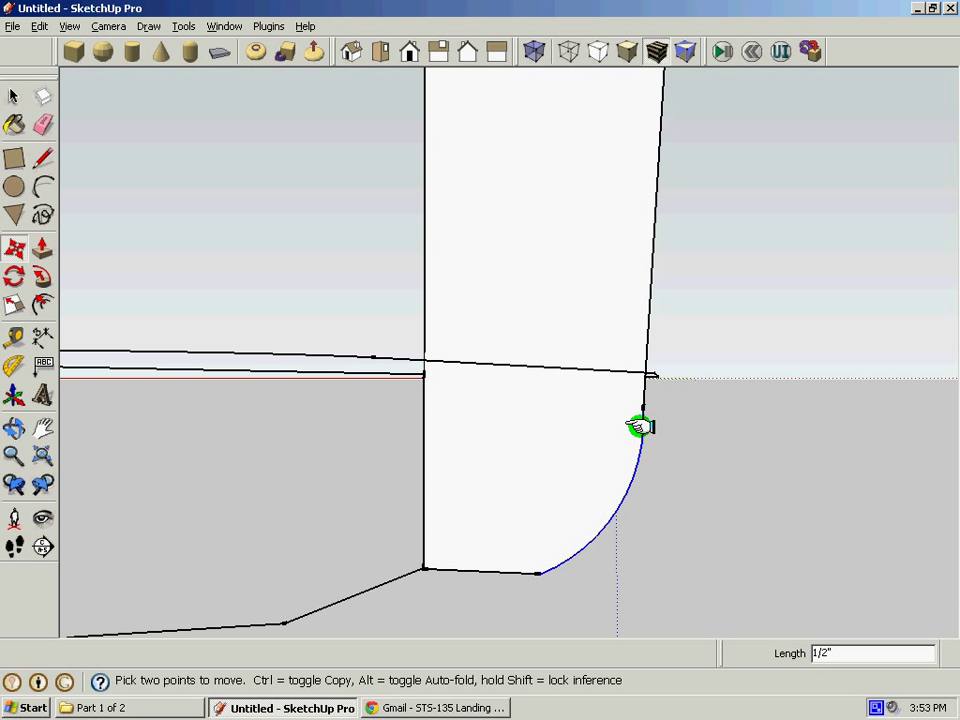
pyautogui.click(647, 427)
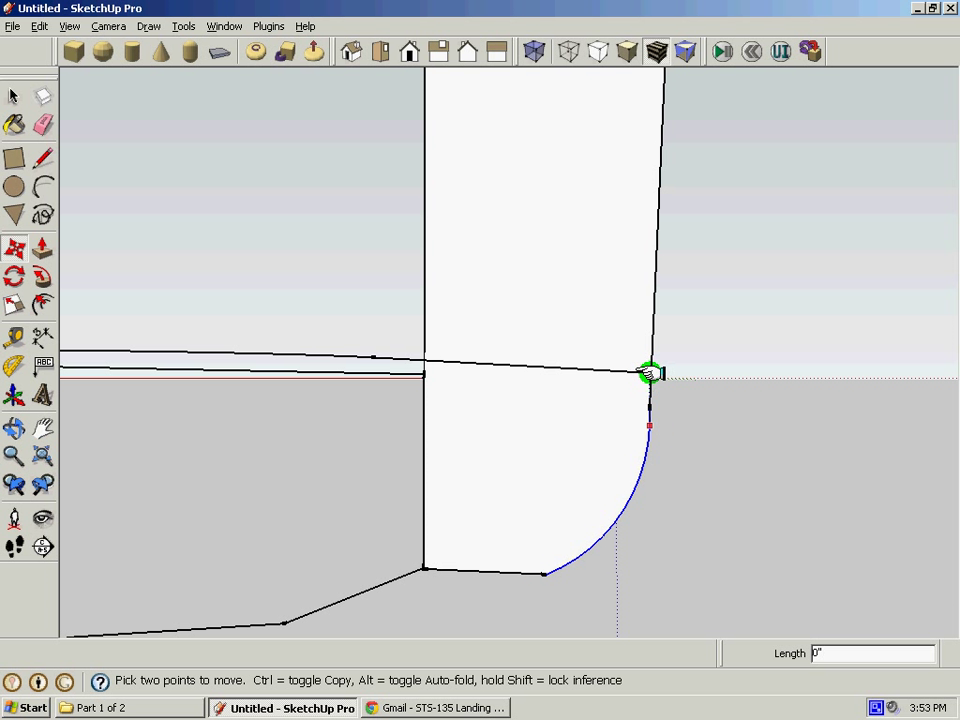
# Step: Move the other side edge's endpoint about 5/16" onto the outline line
pyautogui.moveTo(650, 374); pyautogui.dragTo(583, 433, button='middle')
pyautogui.scroll(6, 645, 371)
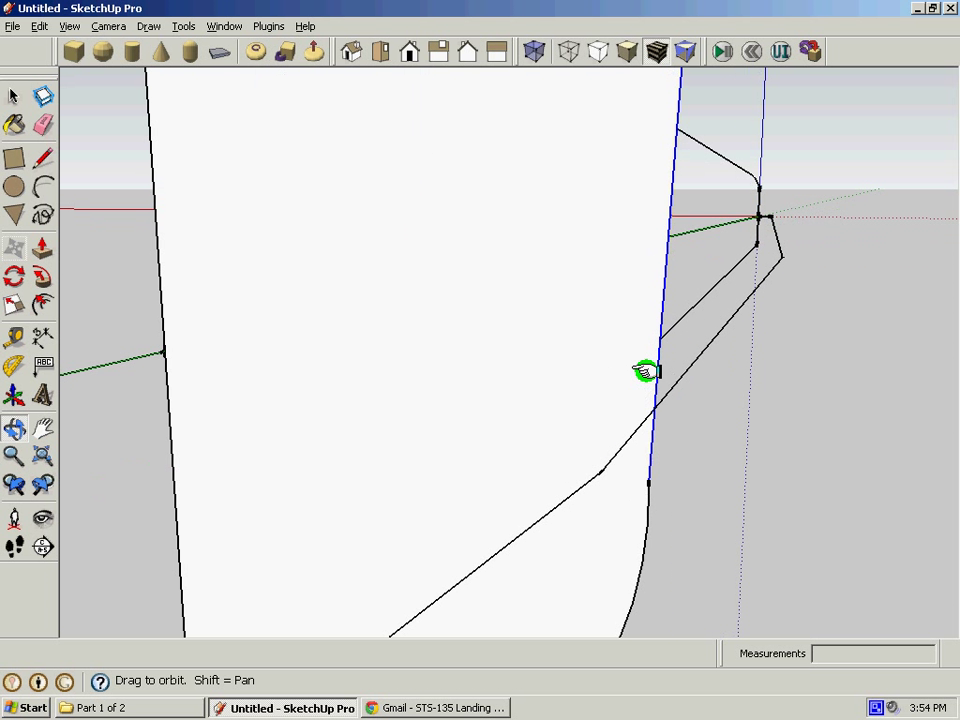
pyautogui.moveTo(651, 397); pyautogui.dragTo(646, 364, button='middle')
pyautogui.click(646, 364)
pyautogui.click(673, 487)
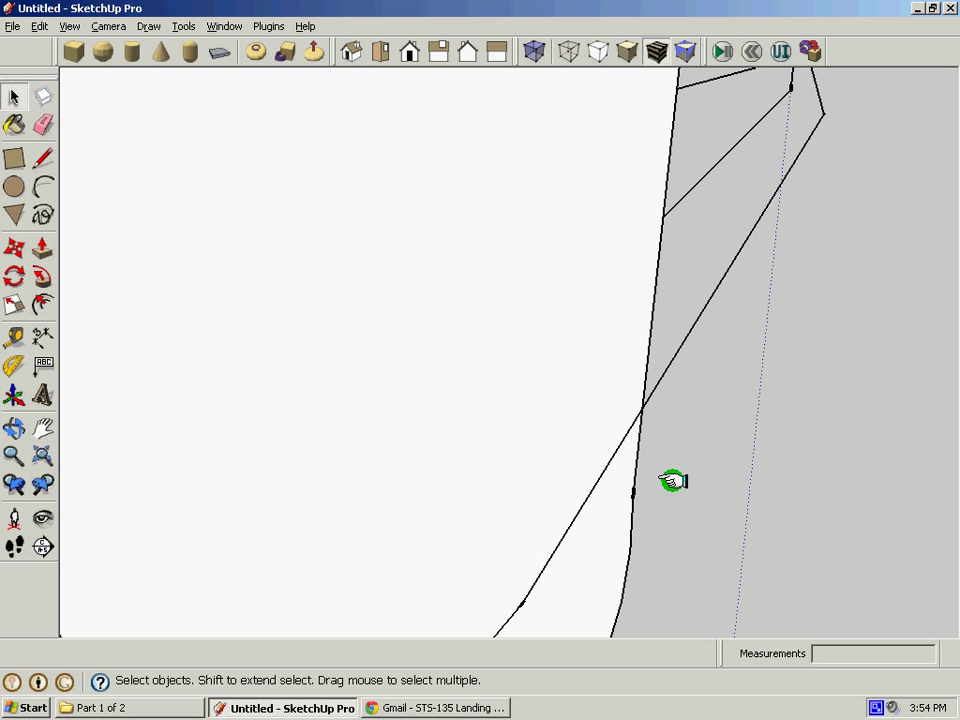
pyautogui.press('m')
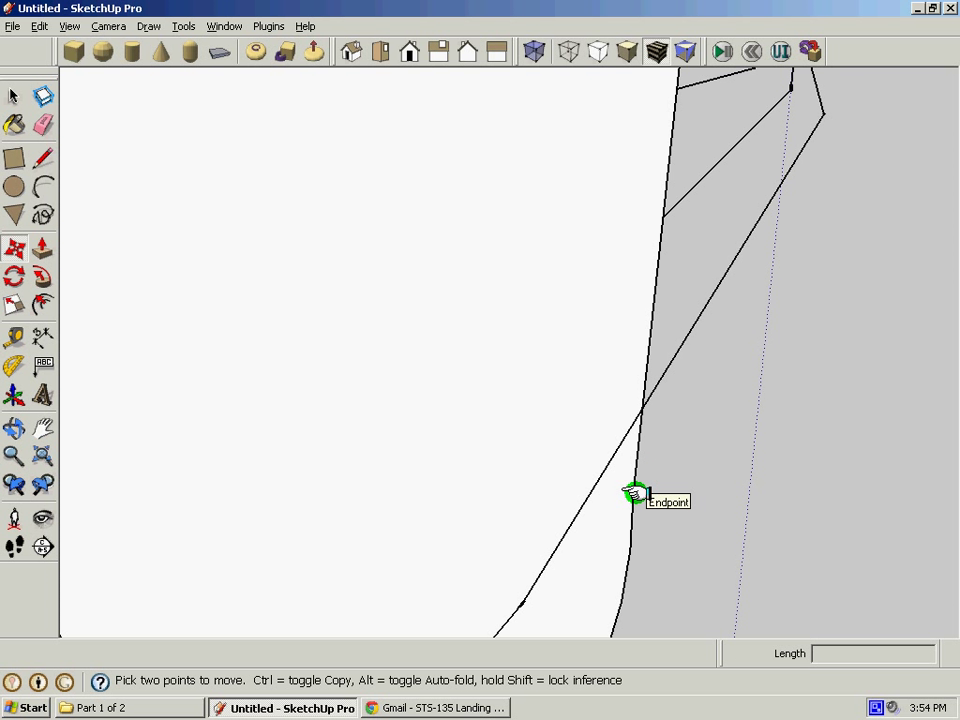
pyautogui.click(634, 493)
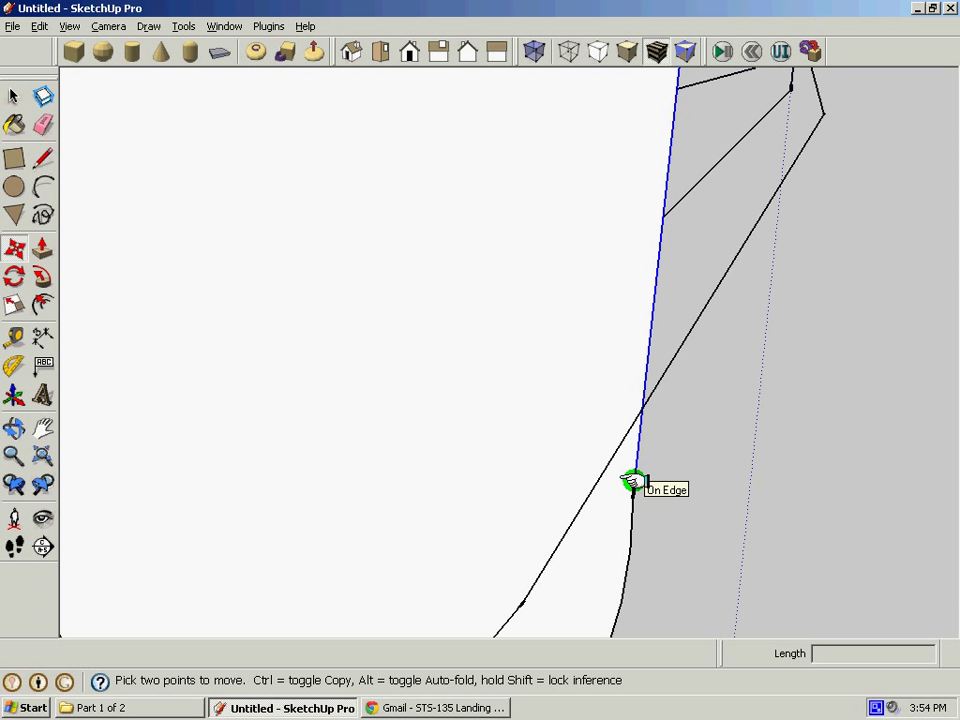
pyautogui.click(633, 491)
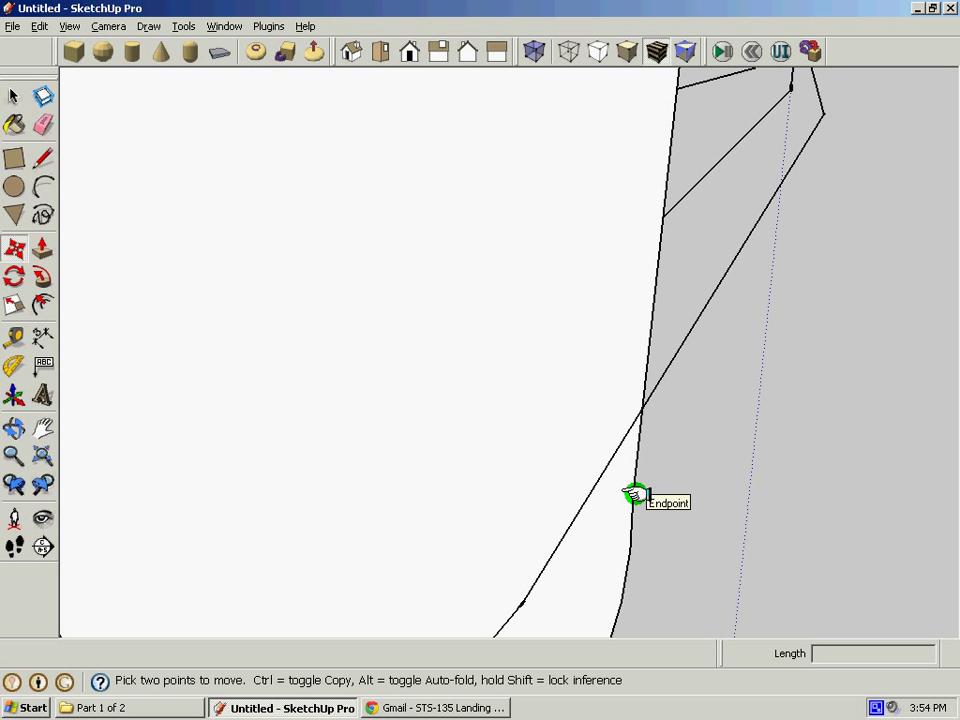
pyautogui.click(633, 492)
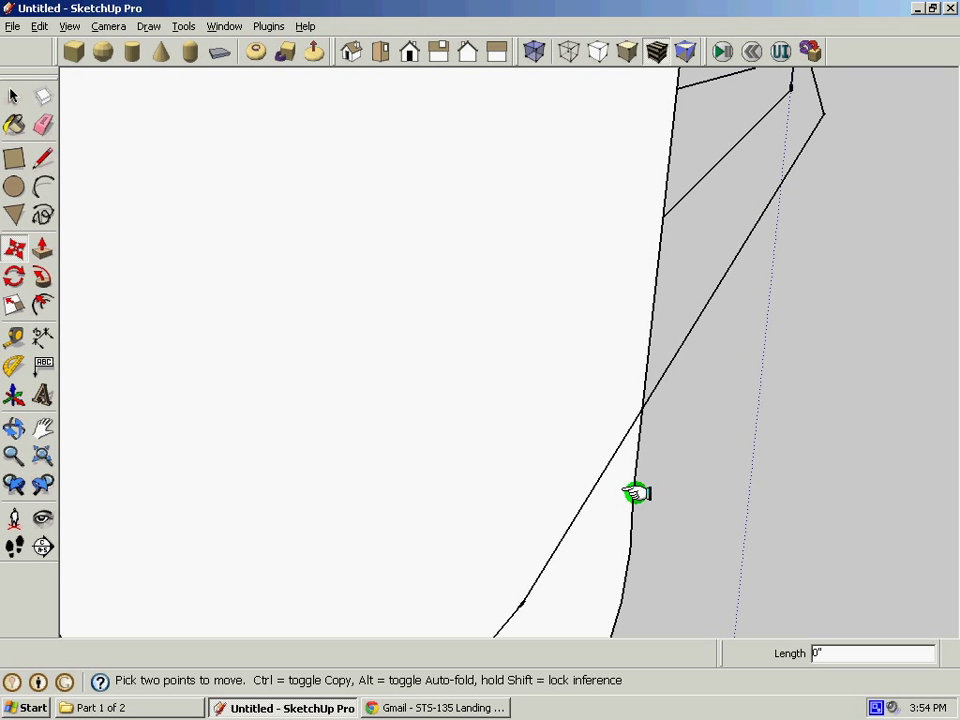
pyautogui.scroll(4, 636, 474)
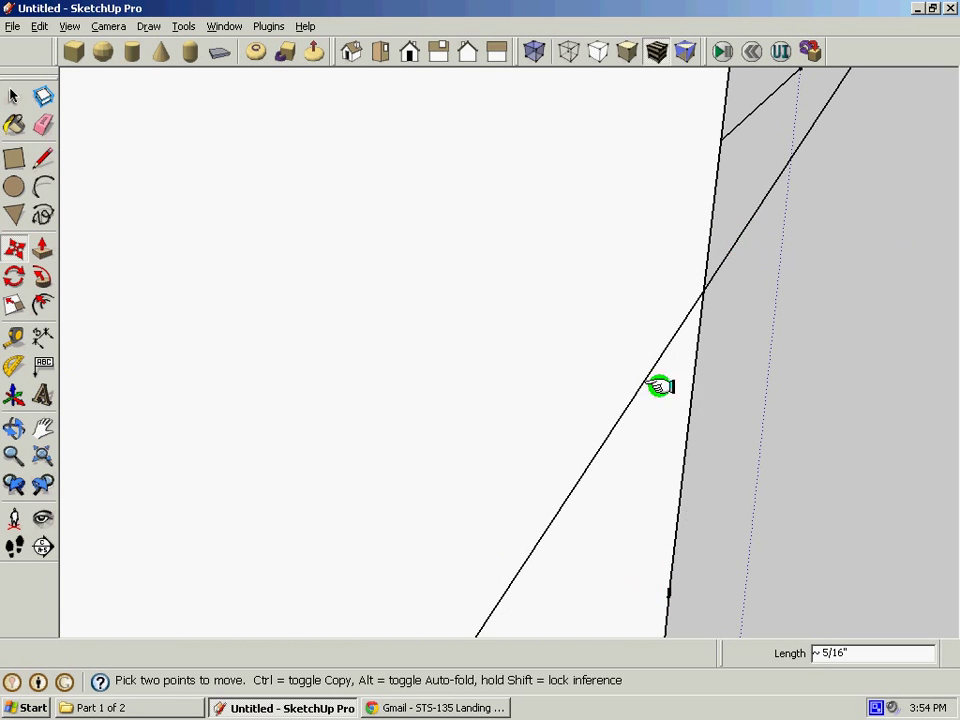
pyautogui.moveTo(645, 395)
pyautogui.mouseDown(button='middle')
pyautogui.moveTo(651, 381)
pyautogui.moveTo(740, 448)
pyautogui.moveTo(701, 439)
pyautogui.moveTo(718, 257)
pyautogui.moveTo(703, 287)
pyautogui.moveTo(452, 225)
pyautogui.moveTo(778, 420)
pyautogui.moveTo(639, 435)
pyautogui.moveTo(571, 428)
pyautogui.mouseUp(button='middle')
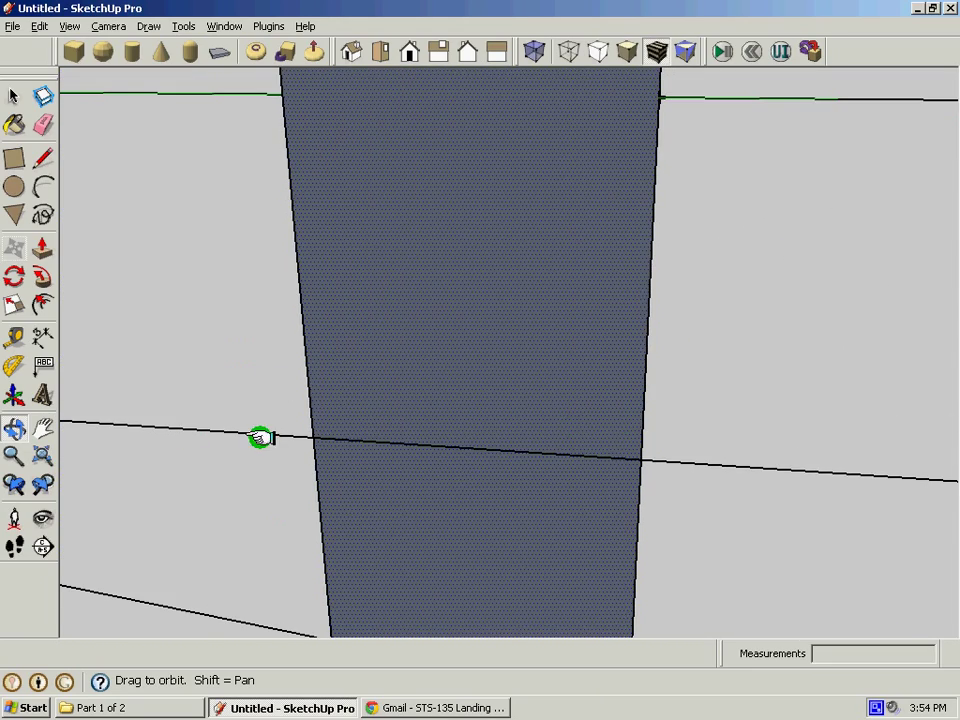
pyautogui.moveTo(302, 435)
pyautogui.mouseDown()
pyautogui.moveTo(570, 499)
pyautogui.moveTo(793, 454)
pyautogui.moveTo(797, 407)
pyautogui.moveTo(421, 476)
pyautogui.moveTo(426, 454)
pyautogui.mouseUp()
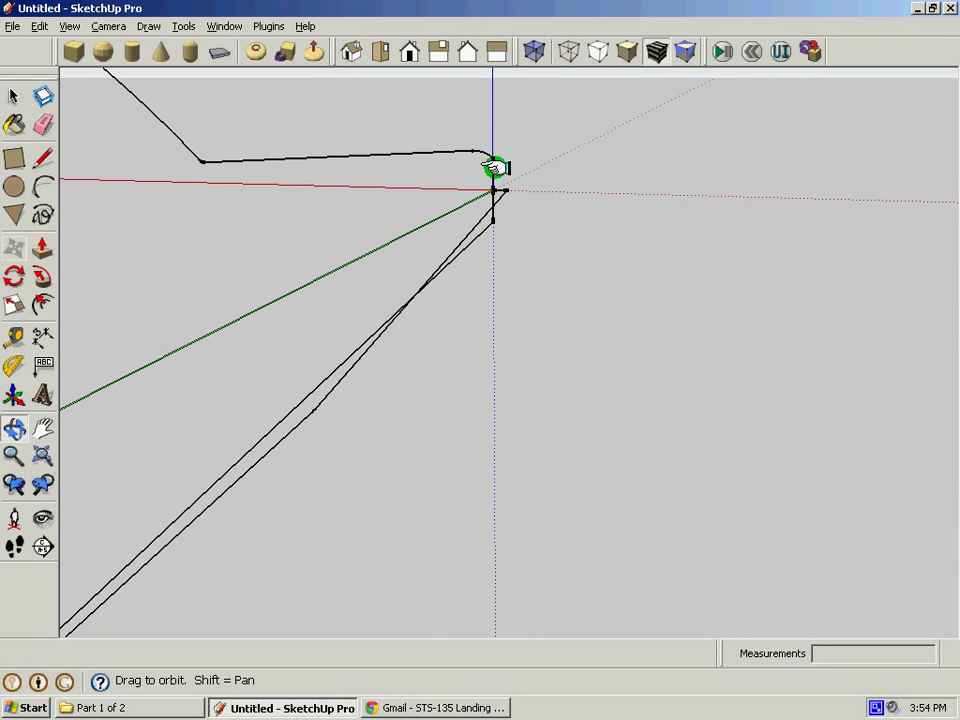
pyautogui.moveTo(490, 188); pyautogui.dragTo(480, 184)
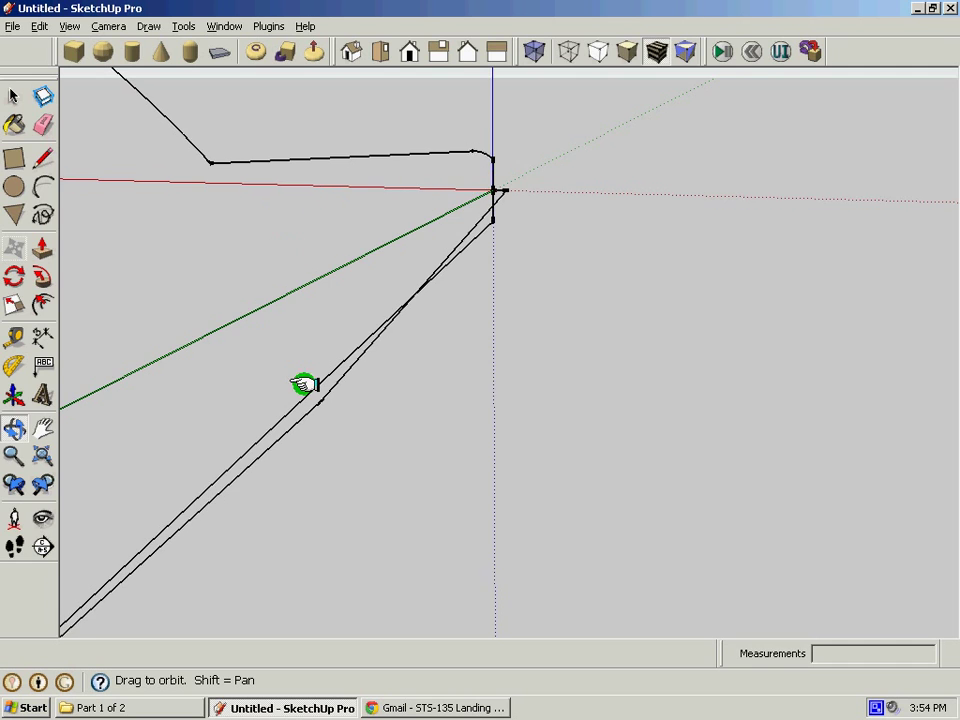
pyautogui.moveTo(304, 384)
pyautogui.mouseDown()
pyautogui.moveTo(484, 336)
pyautogui.moveTo(400, 360)
pyautogui.moveTo(639, 420)
pyautogui.moveTo(613, 435)
pyautogui.moveTo(606, 414)
pyautogui.moveTo(580, 401)
pyautogui.moveTo(437, 512)
pyautogui.moveTo(521, 673)
pyautogui.moveTo(536, 459)
pyautogui.moveTo(687, 425)
pyautogui.moveTo(604, 452)
pyautogui.moveTo(527, 538)
pyautogui.moveTo(486, 506)
pyautogui.moveTo(496, 536)
pyautogui.moveTo(533, 527)
pyautogui.moveTo(549, 623)
pyautogui.mouseUp()
pyautogui.scroll(6, 656, 414)
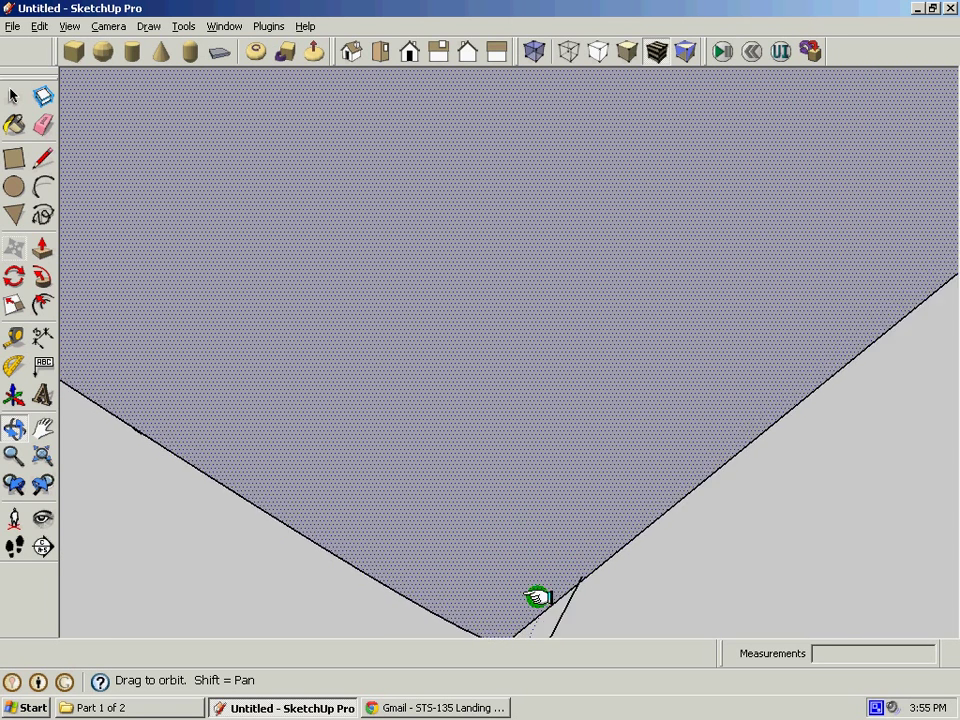
pyautogui.moveTo(537, 597); pyautogui.dragTo(571, 539)
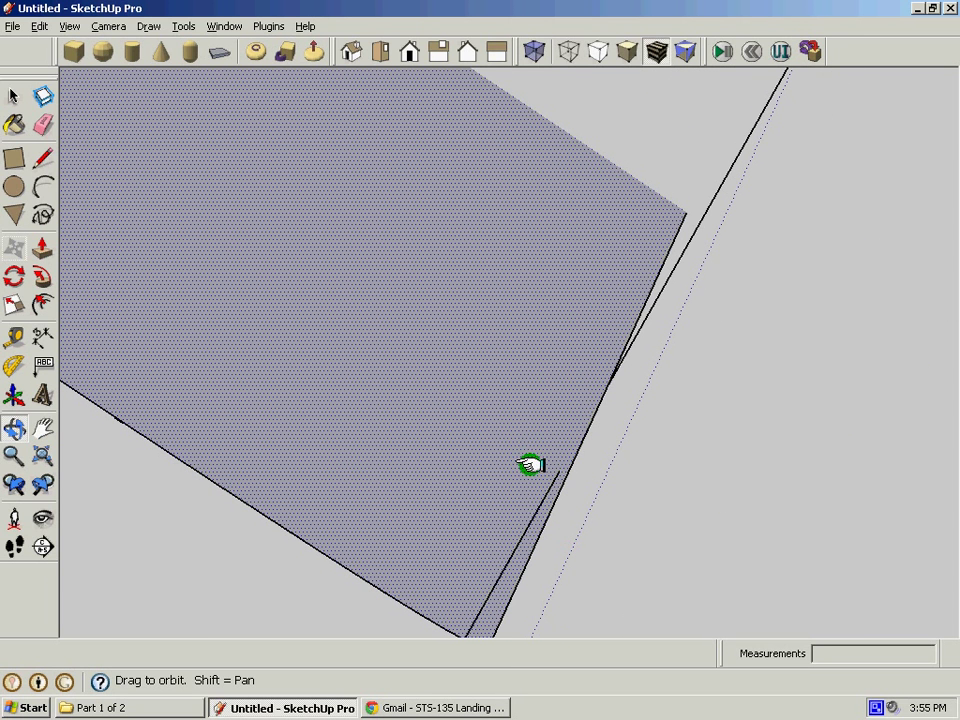
pyautogui.press('space')
pyautogui.click(606, 488)
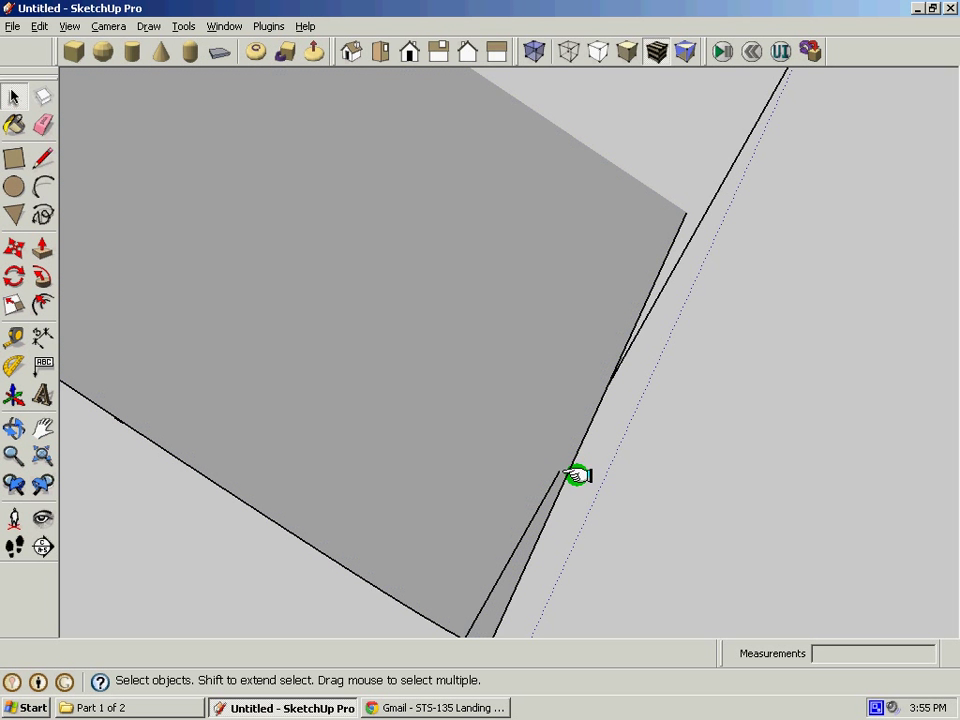
pyautogui.moveTo(590, 476); pyautogui.dragTo(507, 390, button='middle')
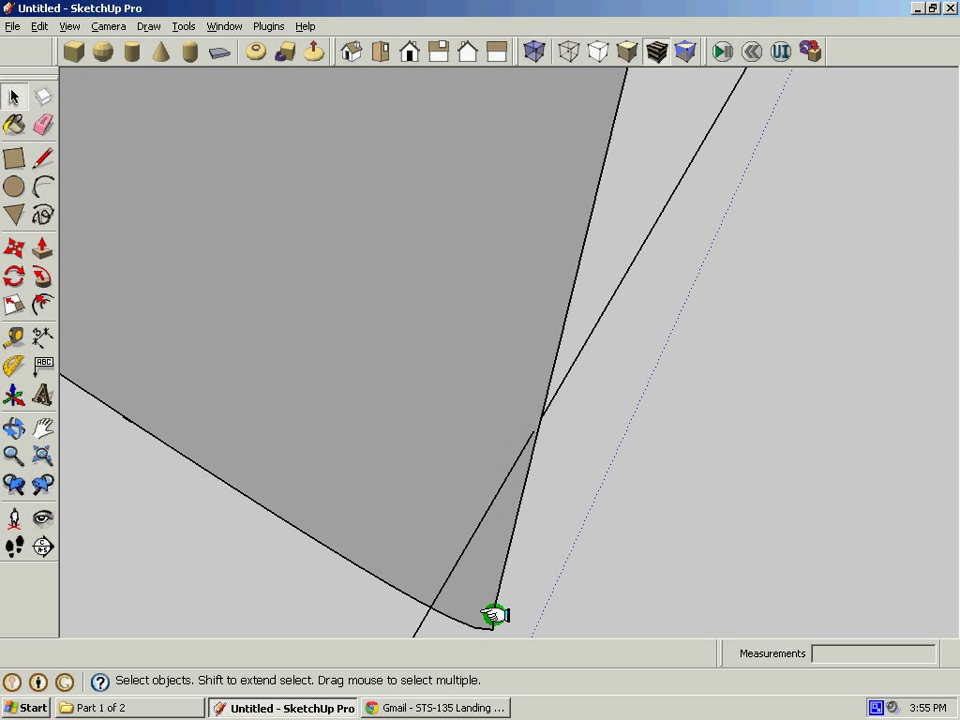
pyautogui.press('m')
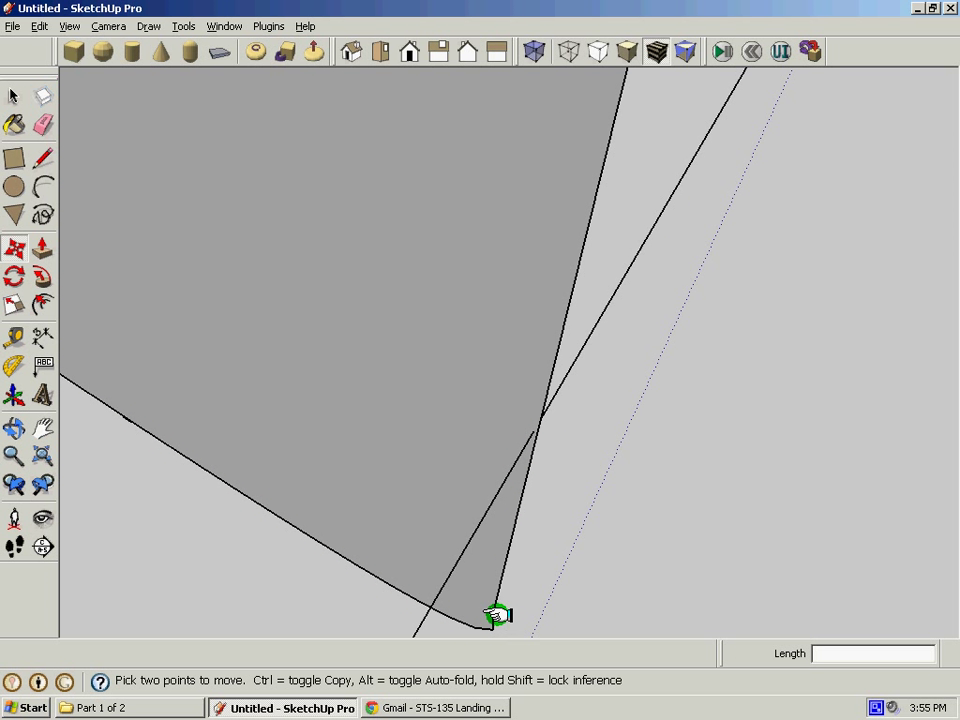
pyautogui.click(497, 615)
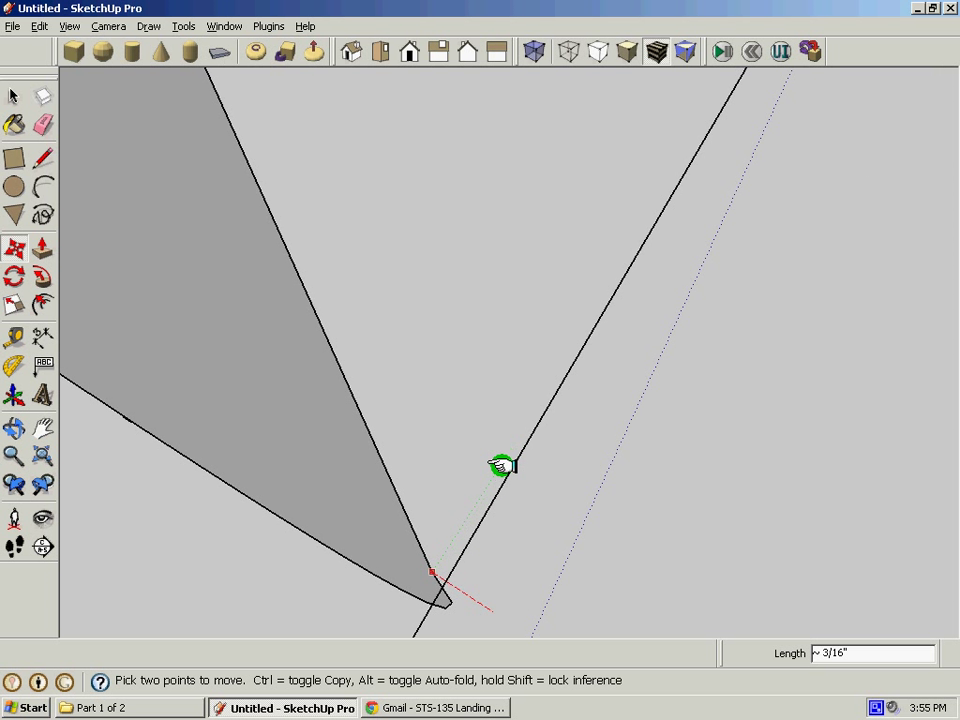
pyautogui.click(532, 433)
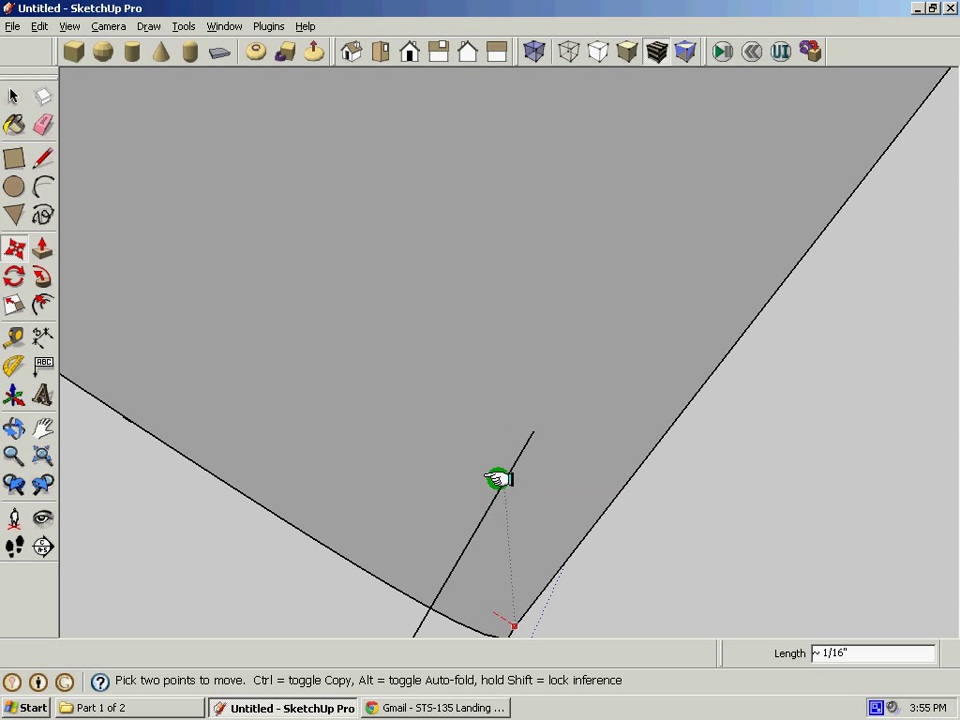
pyautogui.press('Escape')
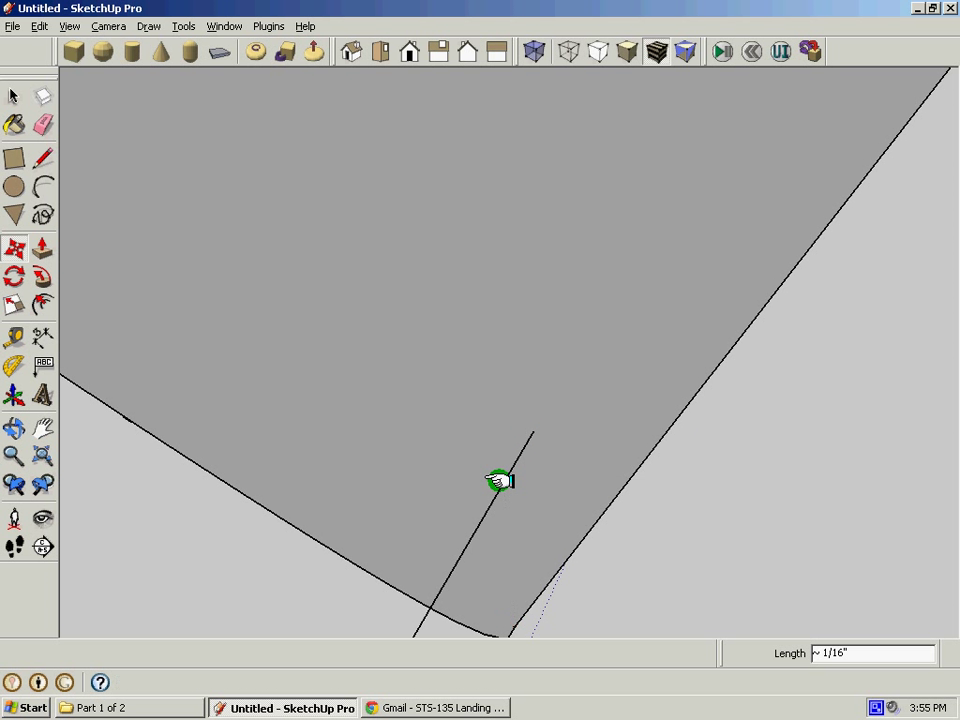
pyautogui.click(604, 469)
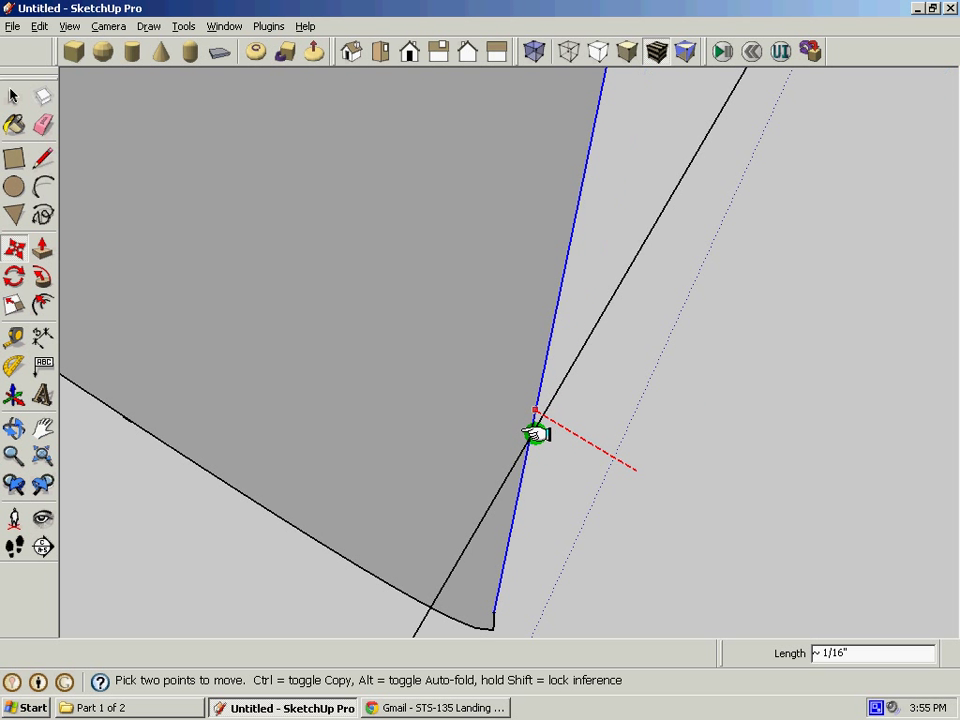
pyautogui.click(531, 437)
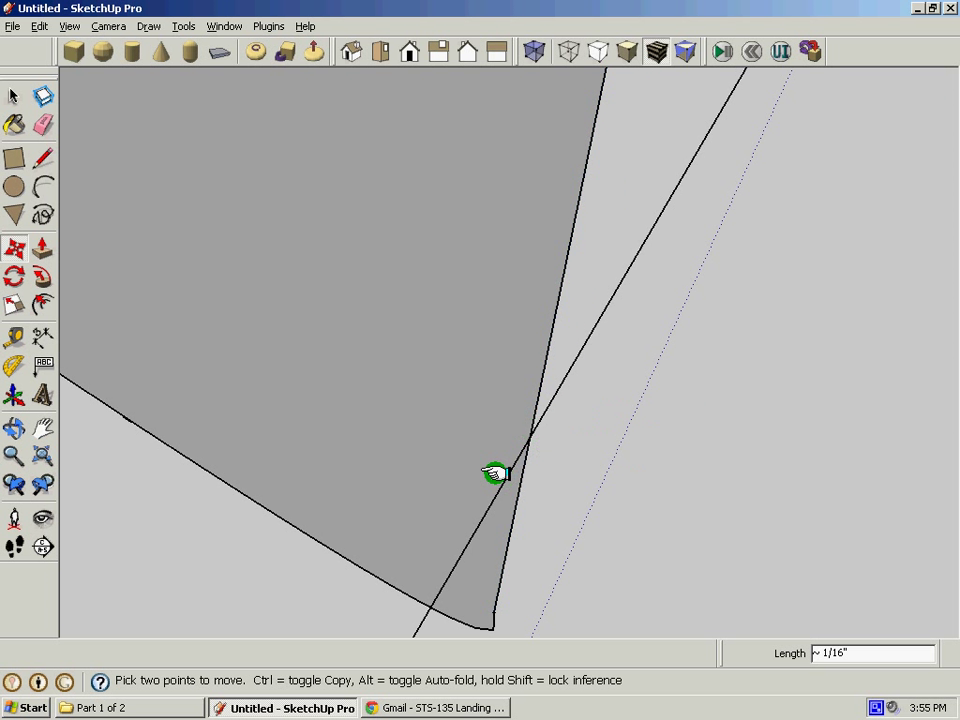
pyautogui.hotkey('ctrl', 'z')
pyautogui.hotkey('ctrl', 'z')
pyautogui.hotkey('ctrl', 'z')
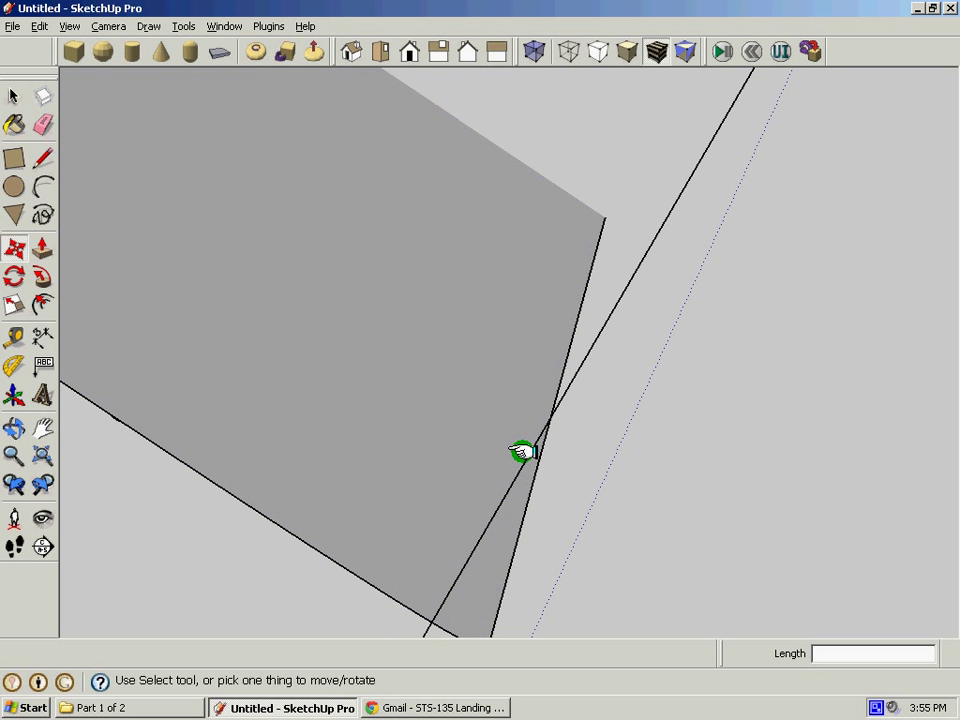
# Step: Pull the reshaped cross-section face about 6 1/8" to the next outline endpoint
pyautogui.moveTo(531, 442); pyautogui.dragTo(150, 137, button='middle')
pyautogui.moveTo(150, 137); pyautogui.dragTo(481, 398)
pyautogui.scroll(-5, 481, 398)
pyautogui.press('p')
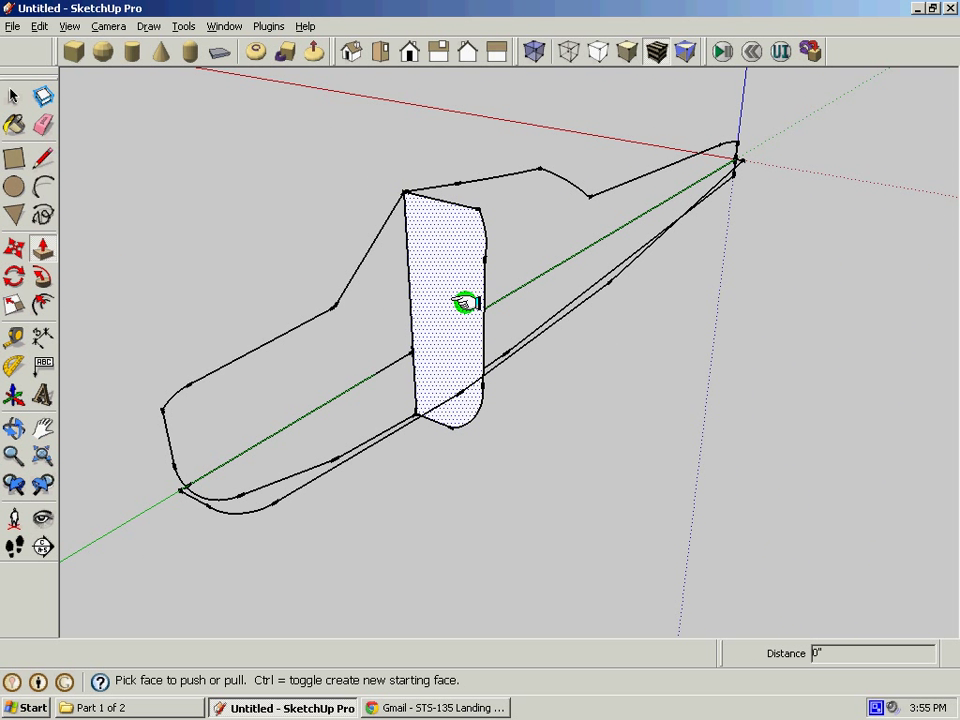
pyautogui.click(460, 370)
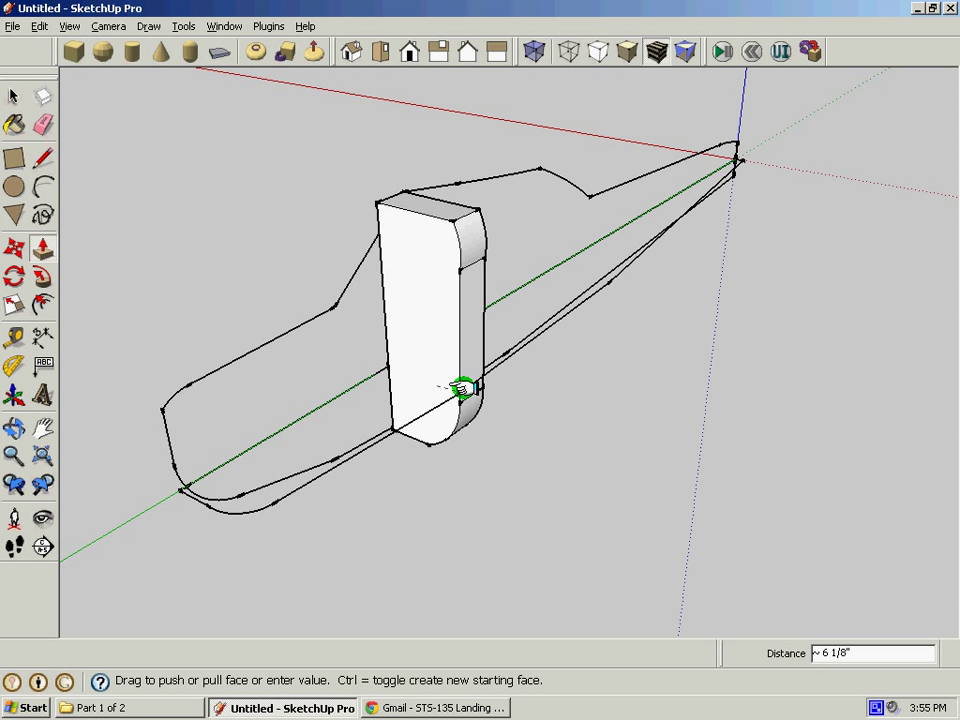
pyautogui.scroll(5, 462, 397)
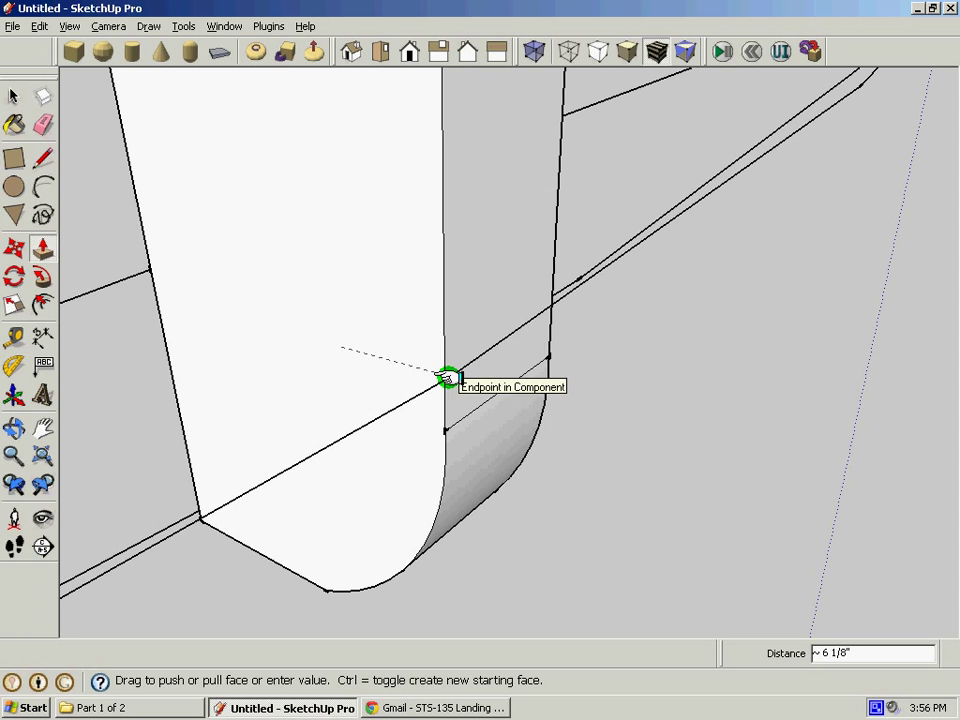
pyautogui.click(448, 378)
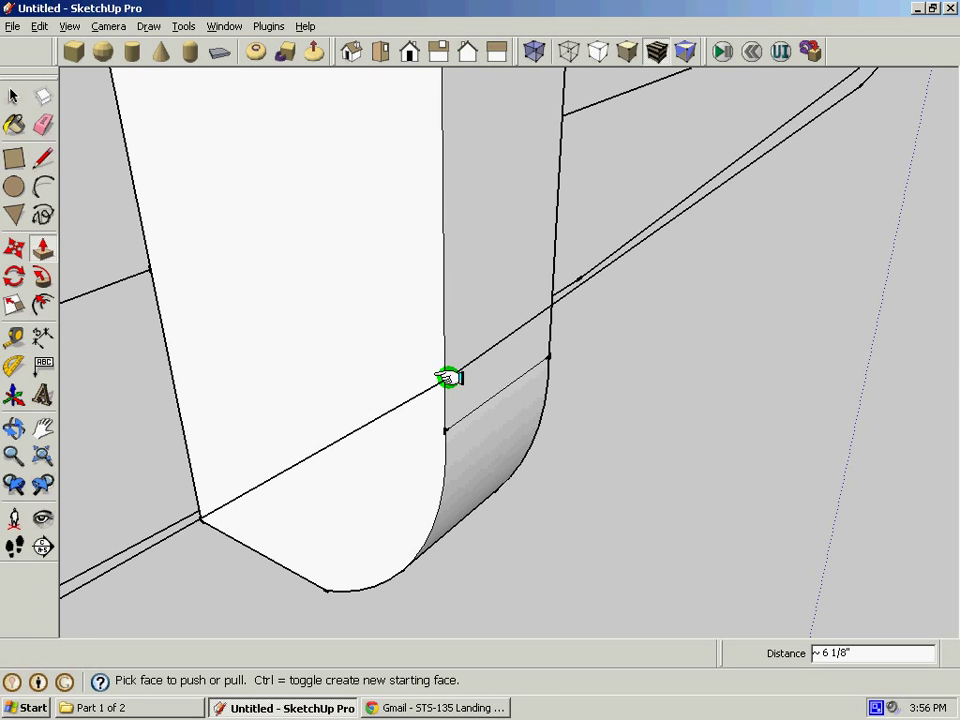
pyautogui.moveTo(414, 339)
pyautogui.mouseDown(button='middle')
pyautogui.moveTo(548, 515)
pyautogui.moveTo(542, 609)
pyautogui.moveTo(508, 583)
pyautogui.moveTo(561, 551)
pyautogui.moveTo(527, 566)
pyautogui.moveTo(521, 559)
pyautogui.moveTo(537, 534)
pyautogui.moveTo(510, 523)
pyautogui.moveTo(441, 438)
pyautogui.mouseUp(button='middle')
# Step: Move the end face's lower corner up onto the outline line
pyautogui.press('space')
pyautogui.press('Escape')
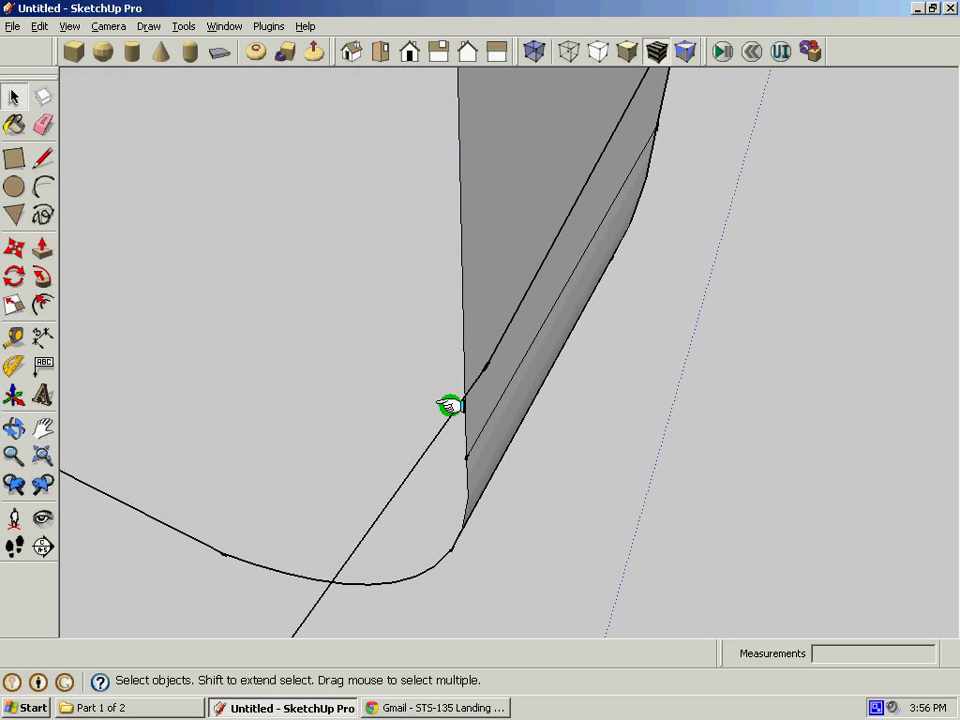
pyautogui.press('m')
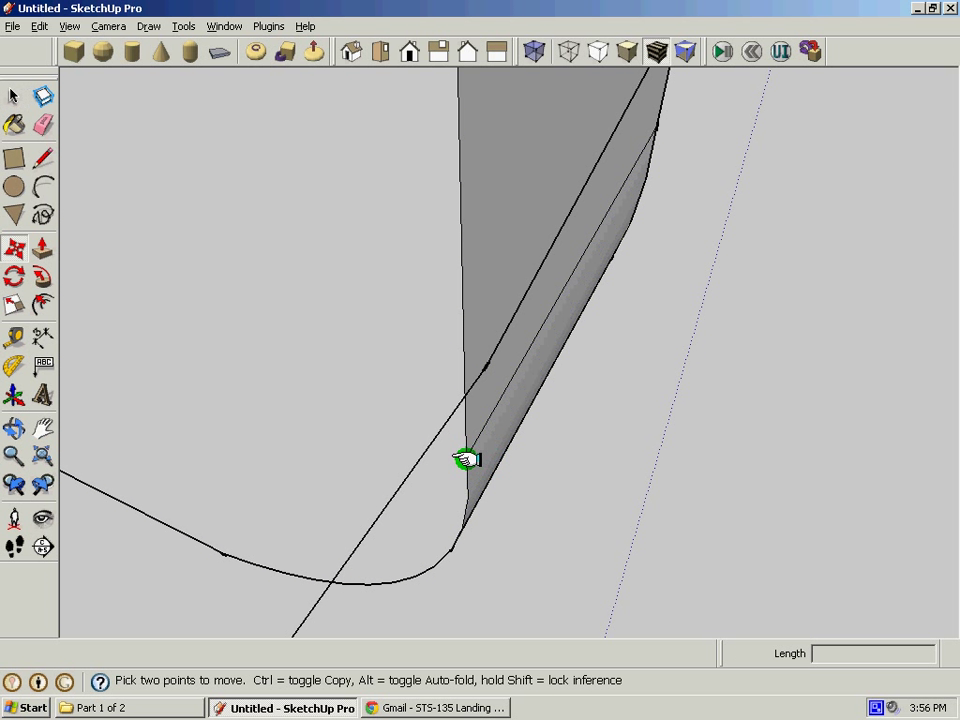
pyautogui.click(464, 458)
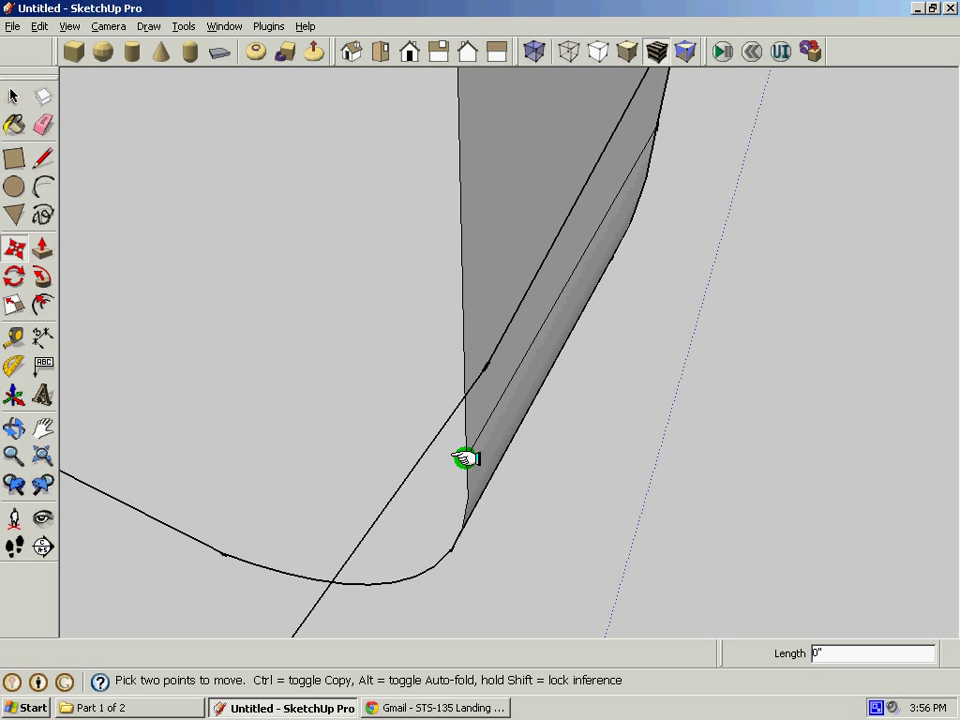
pyautogui.click(483, 370)
# Step: Move the block's top-left corner about 4 13/16" down onto the outline lines' intersection
pyautogui.scroll(-6, 451, 413)
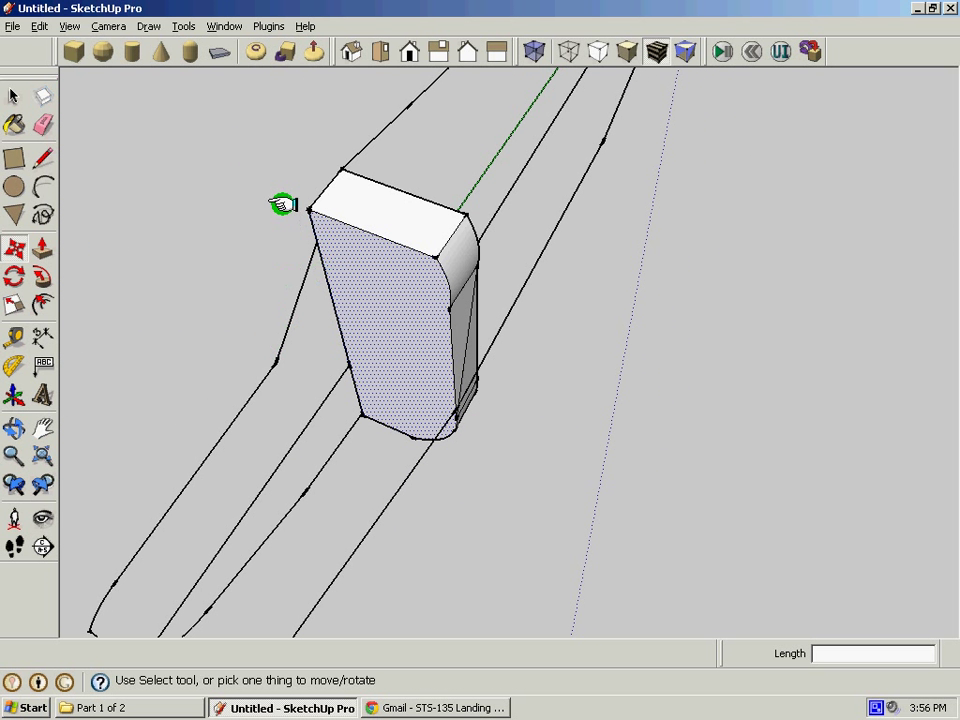
pyautogui.scroll(6, 290, 204)
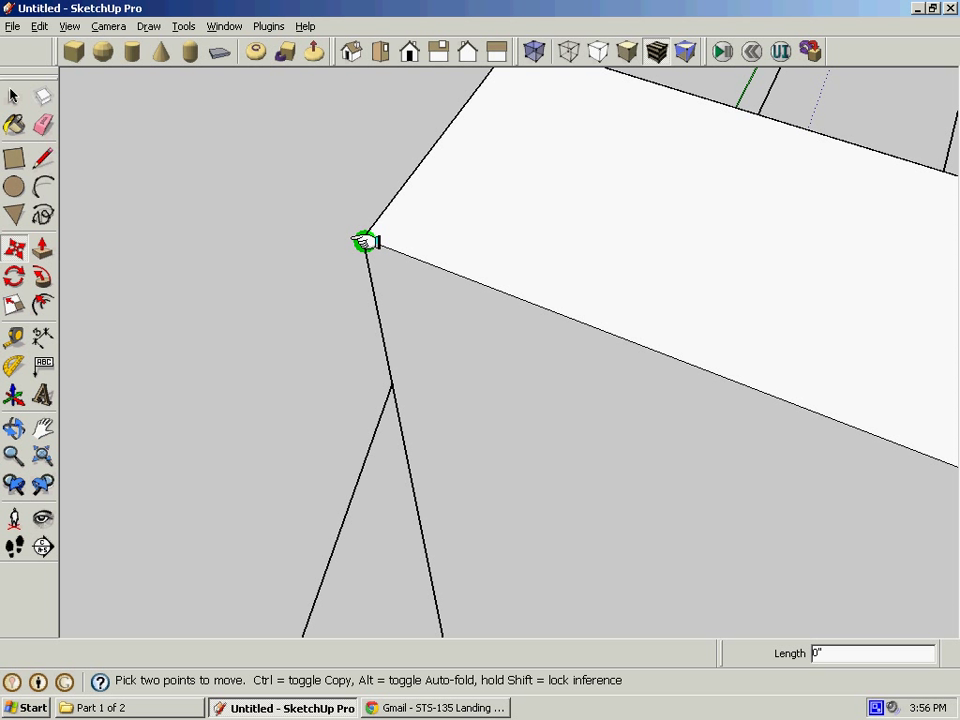
pyautogui.moveTo(365, 241); pyautogui.dragTo(386, 385)
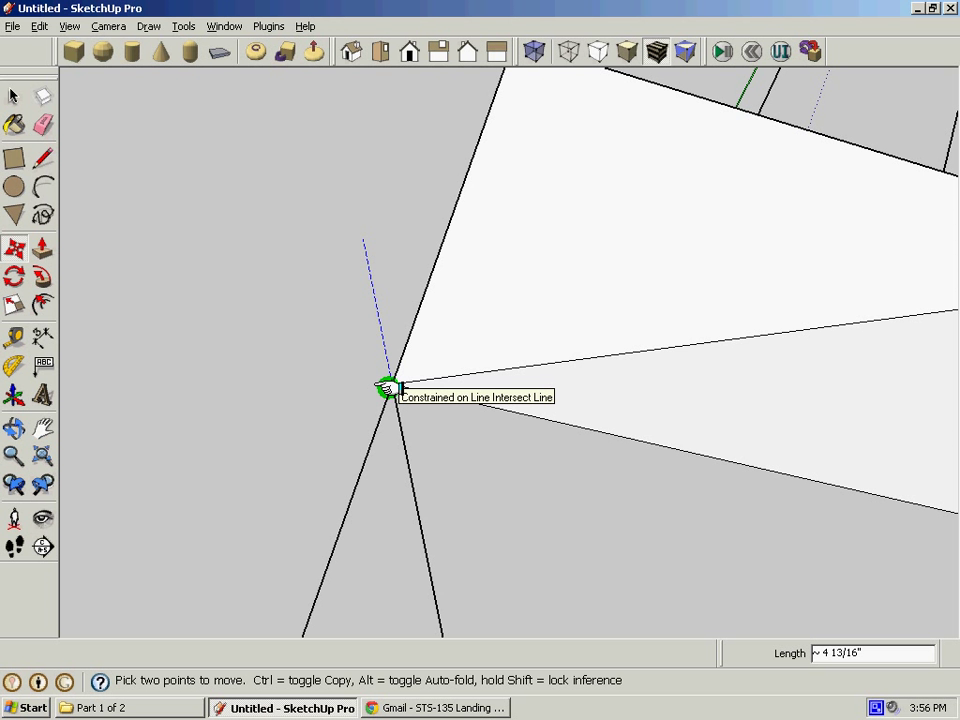
pyautogui.moveTo(386, 386); pyautogui.dragTo(388, 388)
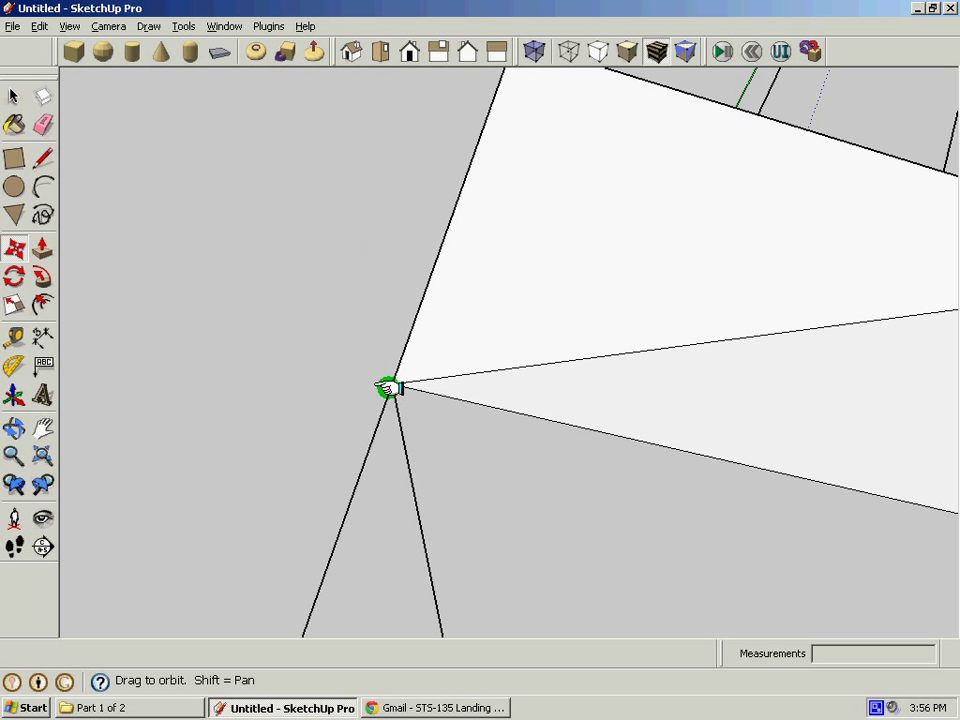
# Step: Undo both corner moves, restoring the flat top and removing the diagonal side edge
pyautogui.moveTo(388, 388); pyautogui.dragTo(115, 463, button='middle')
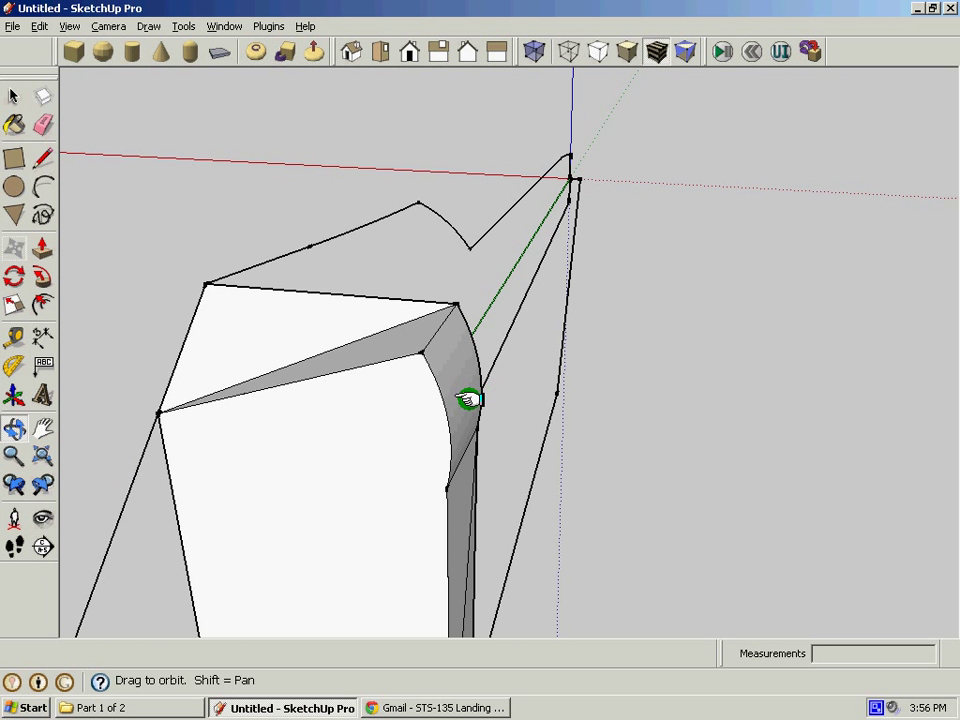
pyautogui.moveTo(458, 425); pyautogui.dragTo(236, 459, button='middle')
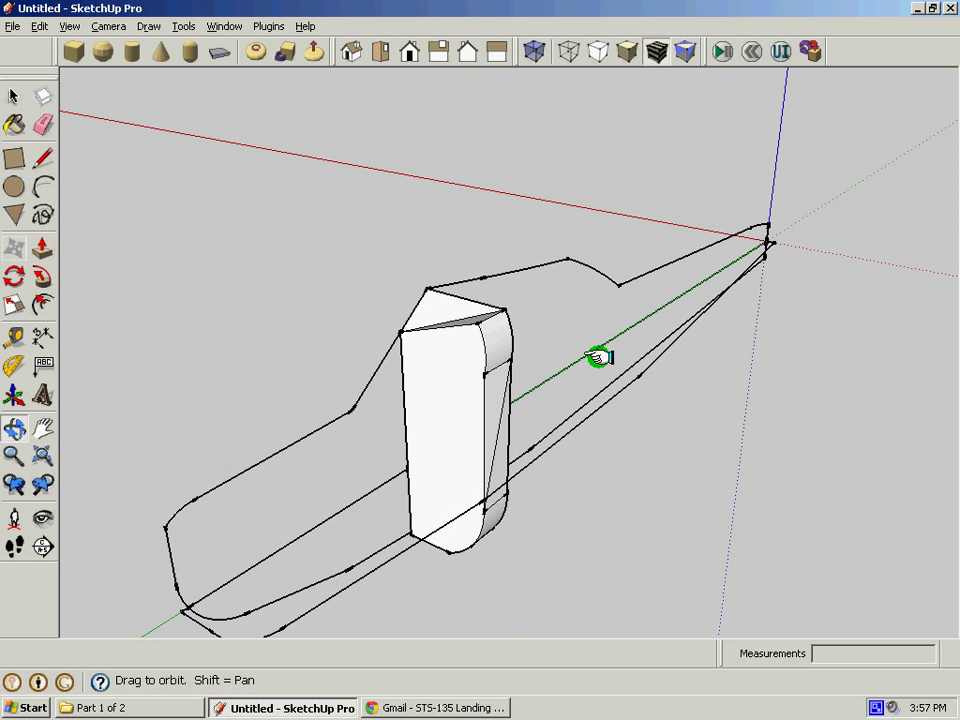
pyautogui.moveTo(598, 358); pyautogui.dragTo(541, 413, button='middle')
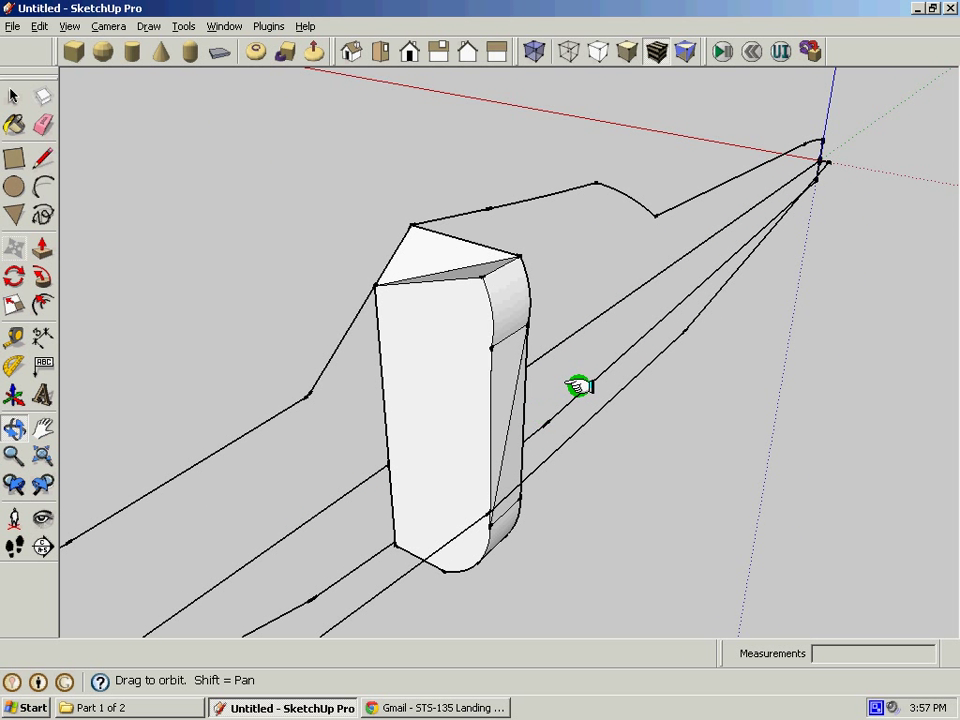
pyautogui.hotkey('ctrl', 'z')
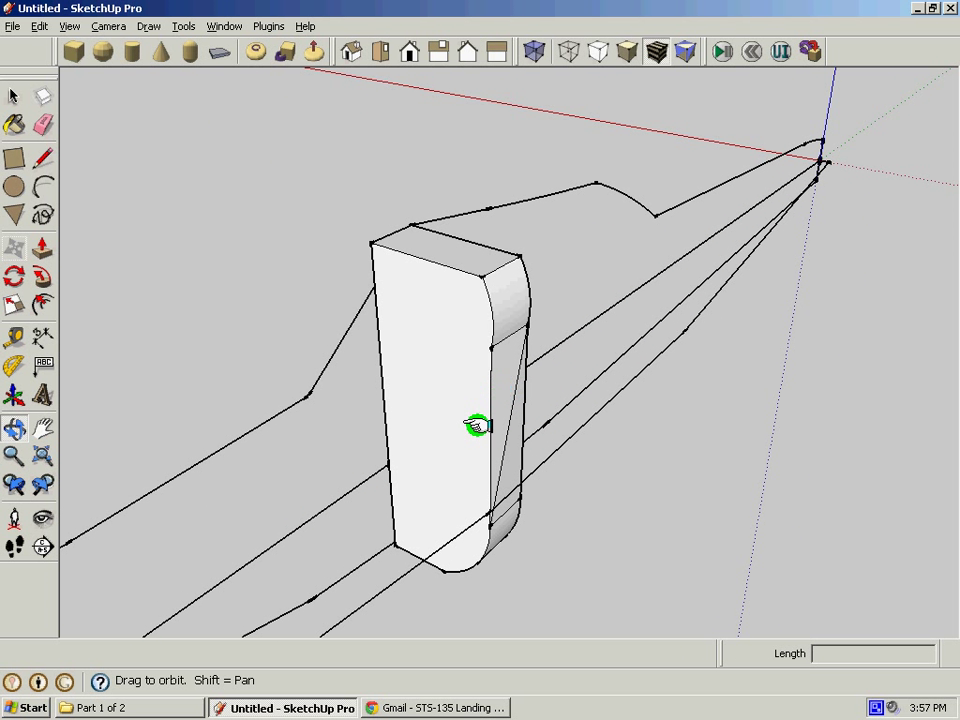
pyautogui.hotkey('ctrl', 'z')
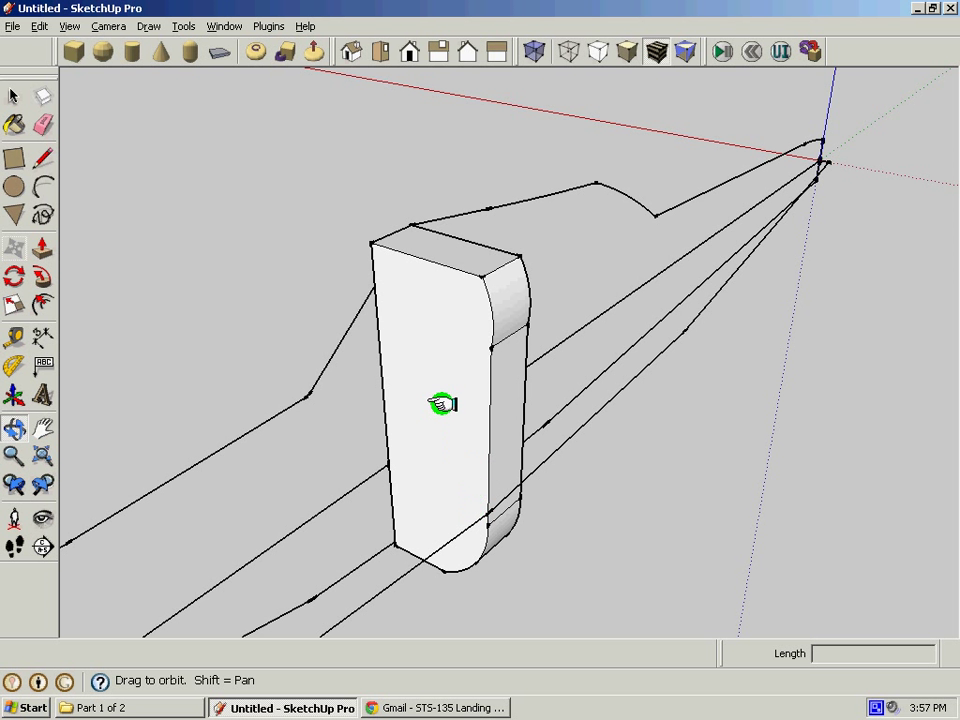
# Step: Orbit and zoom to look squarely at the block's front face
pyautogui.moveTo(444, 401); pyautogui.dragTo(568, 378)
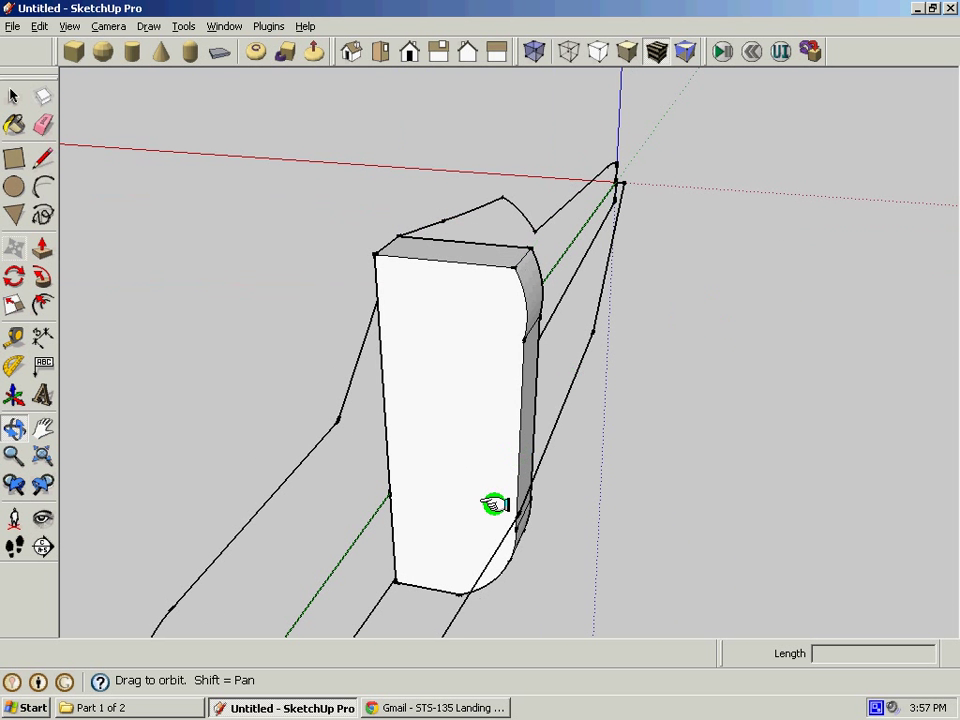
pyautogui.scroll(5, 494, 504)
pyautogui.moveTo(495, 501); pyautogui.dragTo(614, 453)
pyautogui.scroll(-3, 551, 460)
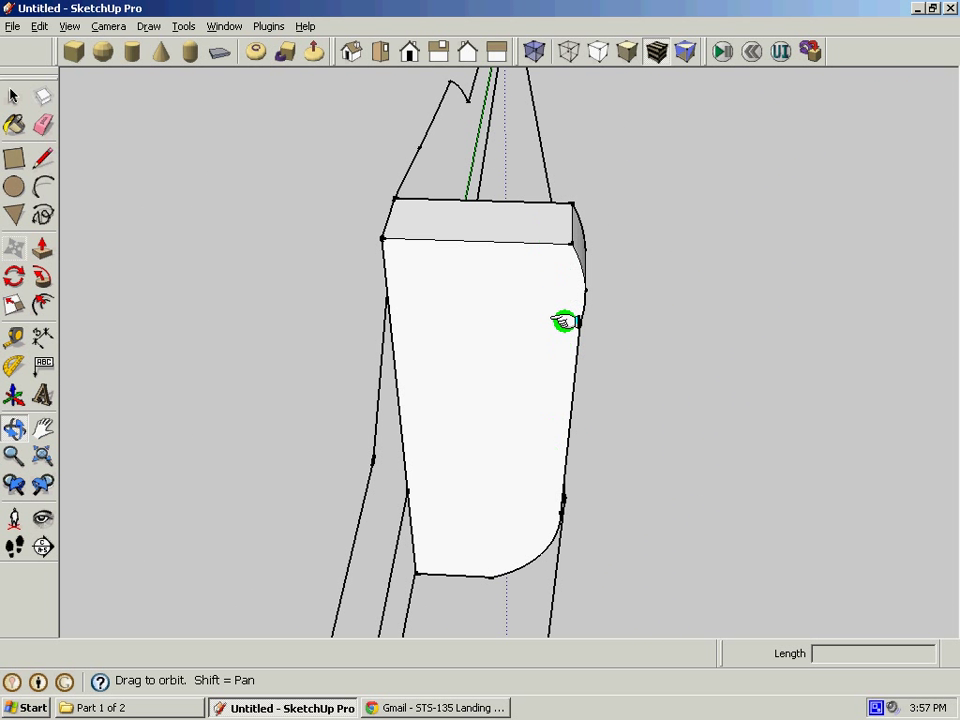
pyautogui.moveTo(558, 317); pyautogui.dragTo(506, 317)
# Step: Push the front face out about 6 1/8" into a solid
pyautogui.press('p')
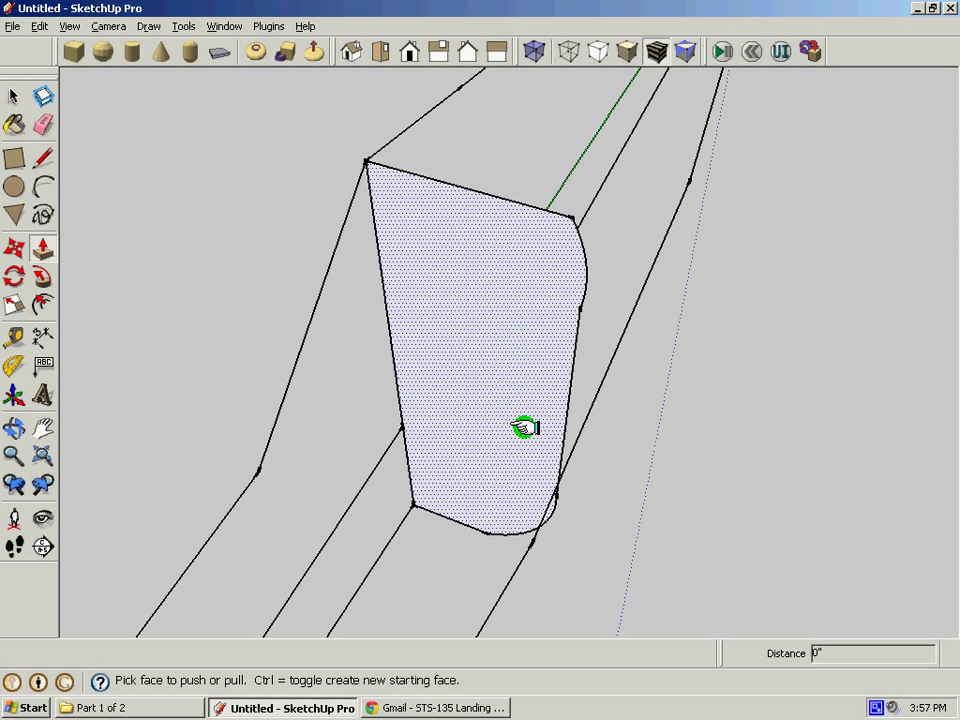
pyautogui.moveTo(522, 428); pyautogui.dragTo(532, 542)
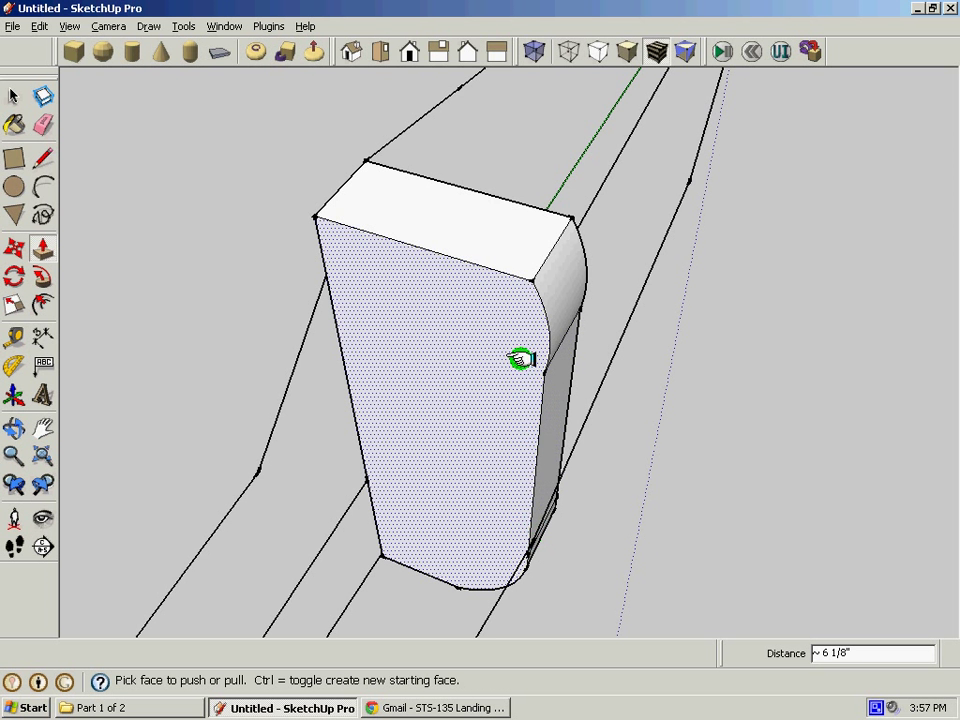
pyautogui.moveTo(506, 339); pyautogui.dragTo(404, 538, button='middle')
# Step: Switch to Top, then Right view, and orbit to an angled 3-D view of the block
pyautogui.click(375, 50)
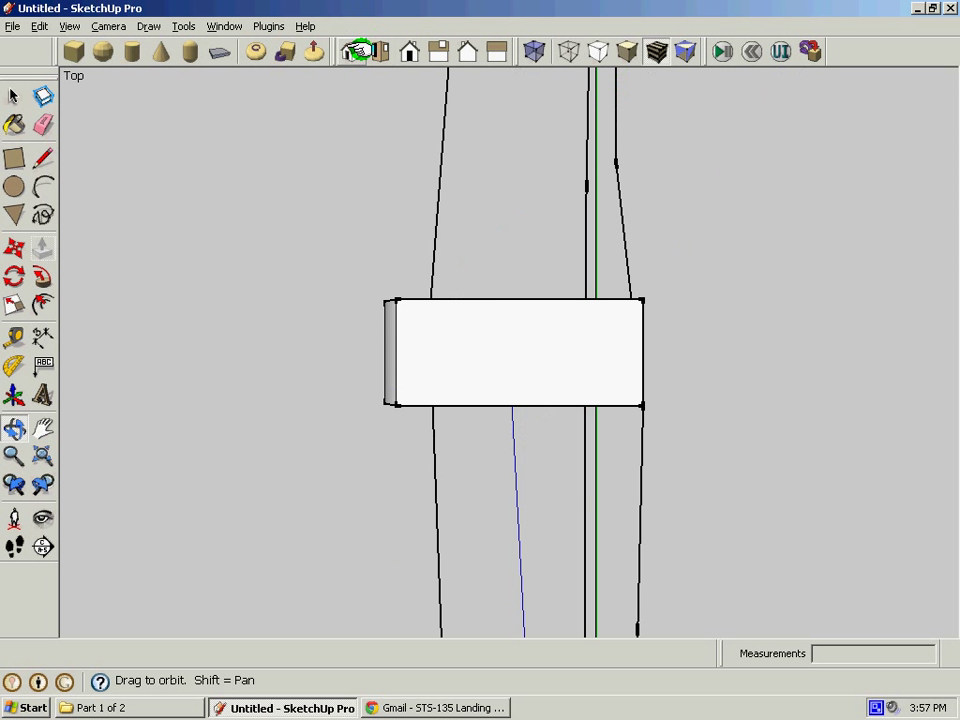
pyautogui.click(438, 50)
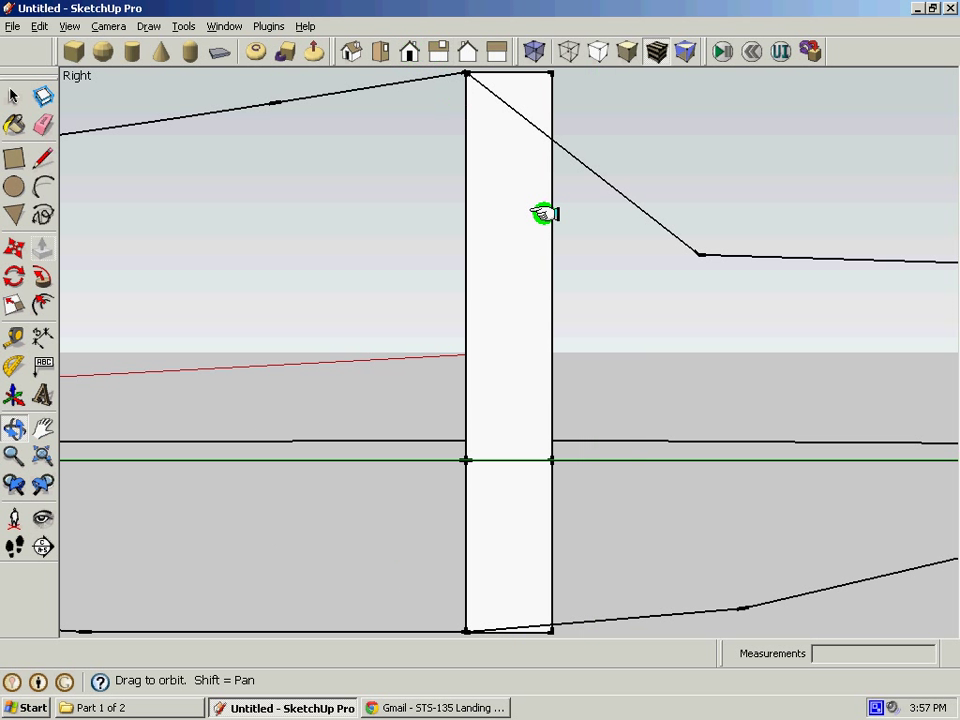
pyautogui.moveTo(543, 213); pyautogui.dragTo(666, 345)
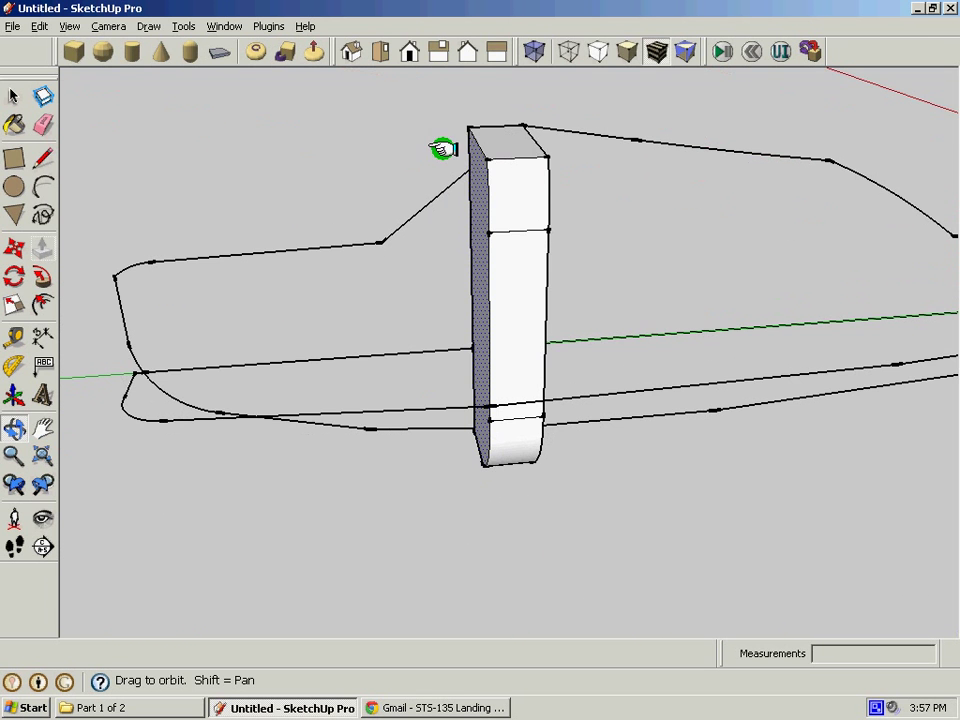
pyautogui.moveTo(415, 136); pyautogui.dragTo(380, 175)
pyautogui.press('space')
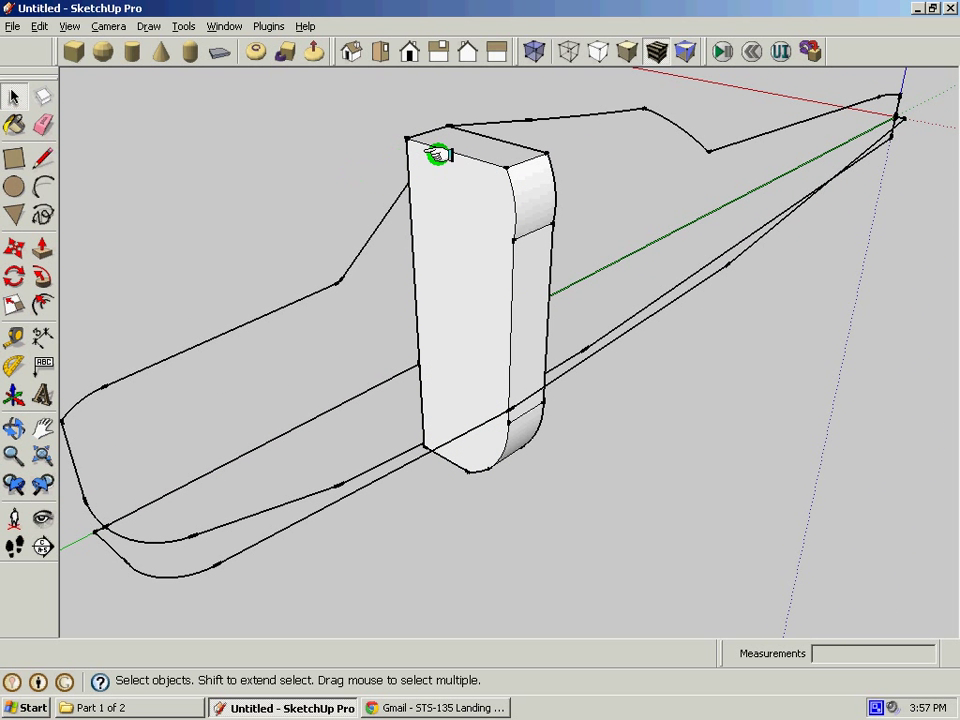
pyautogui.scroll(2, 443, 136)
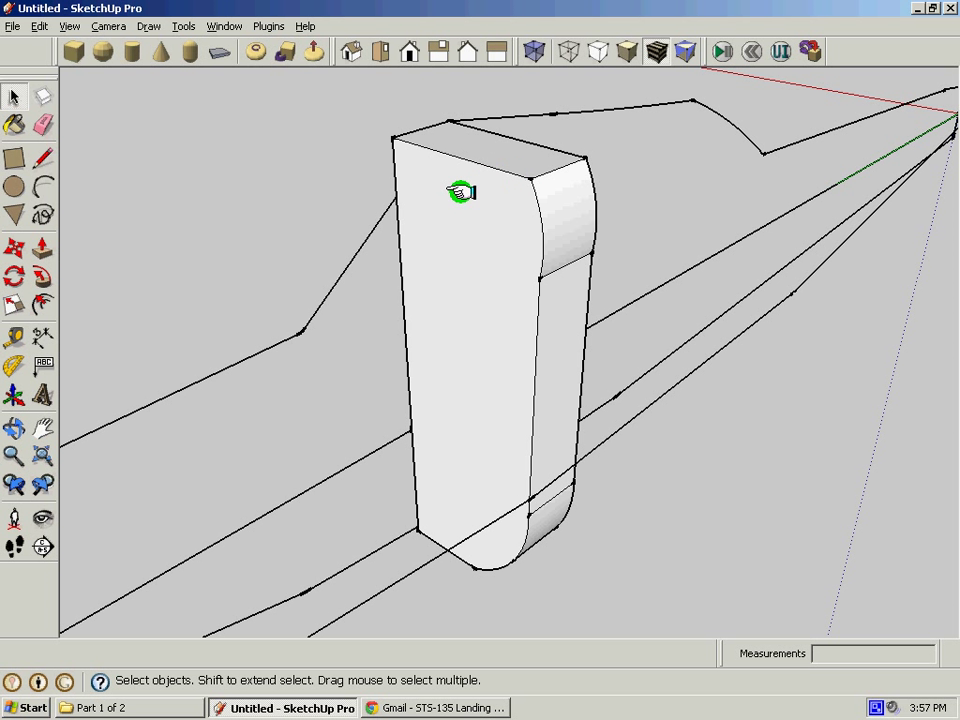
# Step: Scale the front face from its top edge to Green Scale 0.88, meeting the outline endpoint
pyautogui.click(458, 235)
pyautogui.press('s')
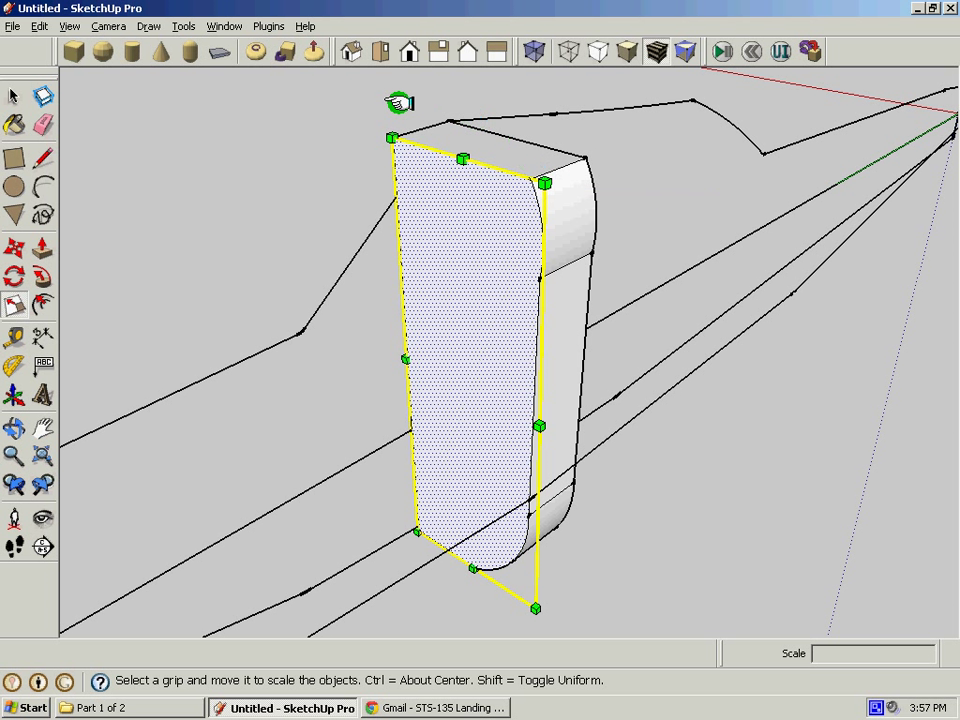
pyautogui.click(458, 162)
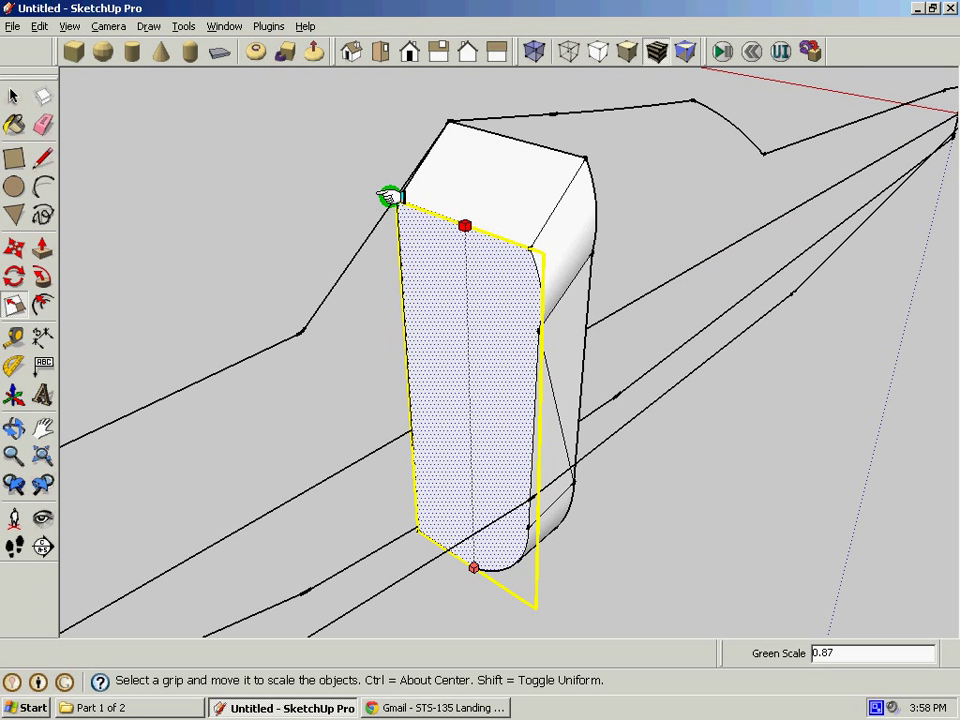
pyautogui.scroll(6, 390, 197)
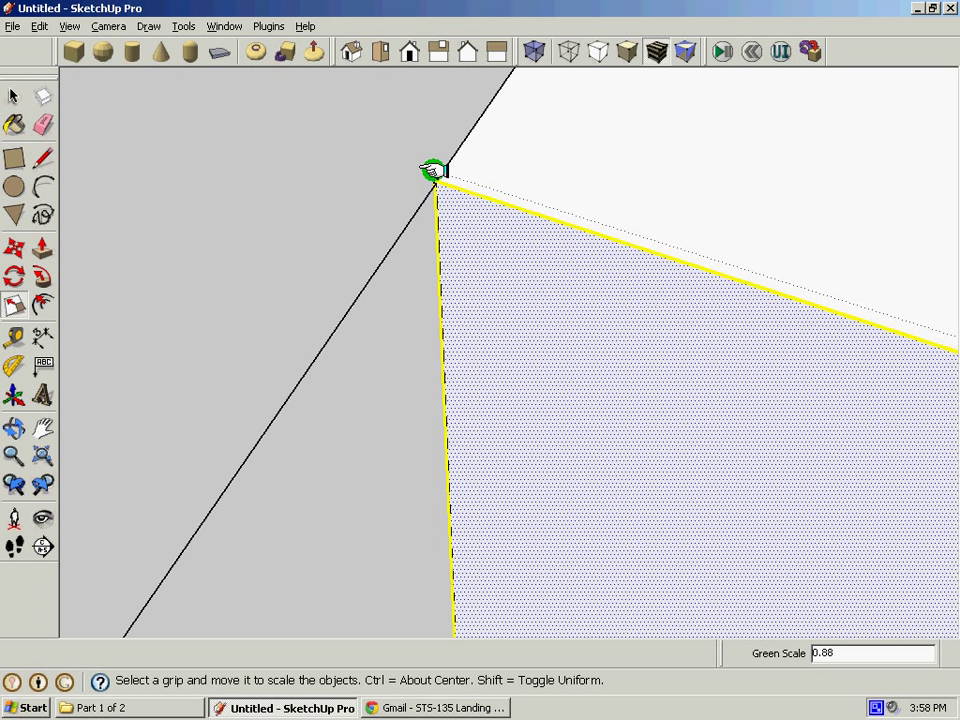
pyautogui.click(433, 172)
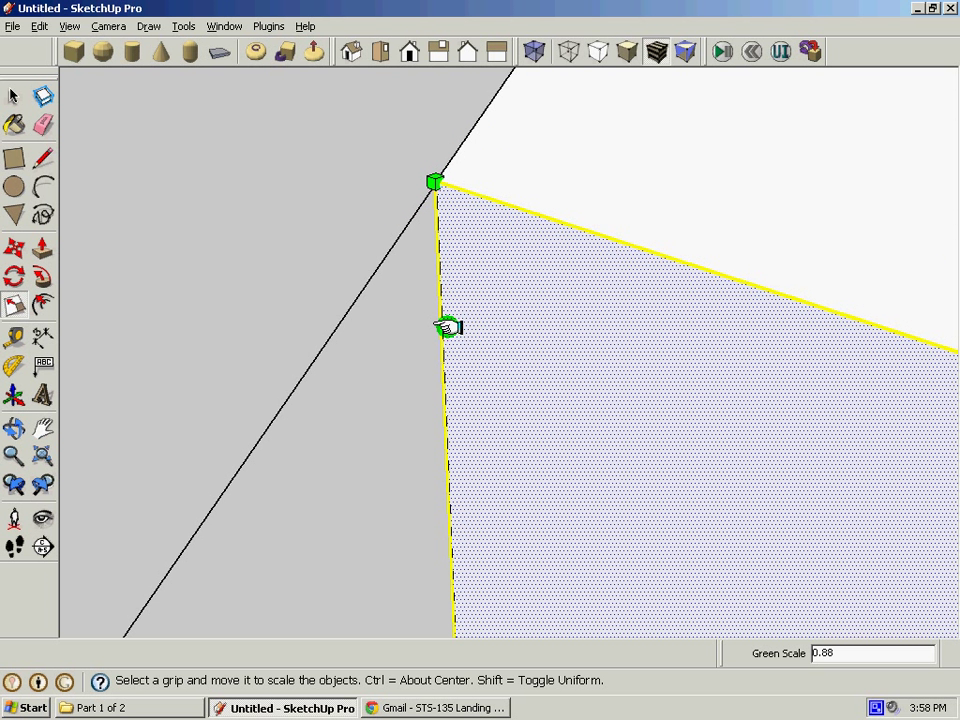
pyautogui.moveTo(410, 327); pyautogui.dragTo(570, 541, button='middle')
# Step: Scale the front face sideways with the red-axis grip until its rounded side meets the outline line
pyautogui.scroll(3, 563, 525)
pyautogui.scroll(5, 476, 488)
pyautogui.press('space')
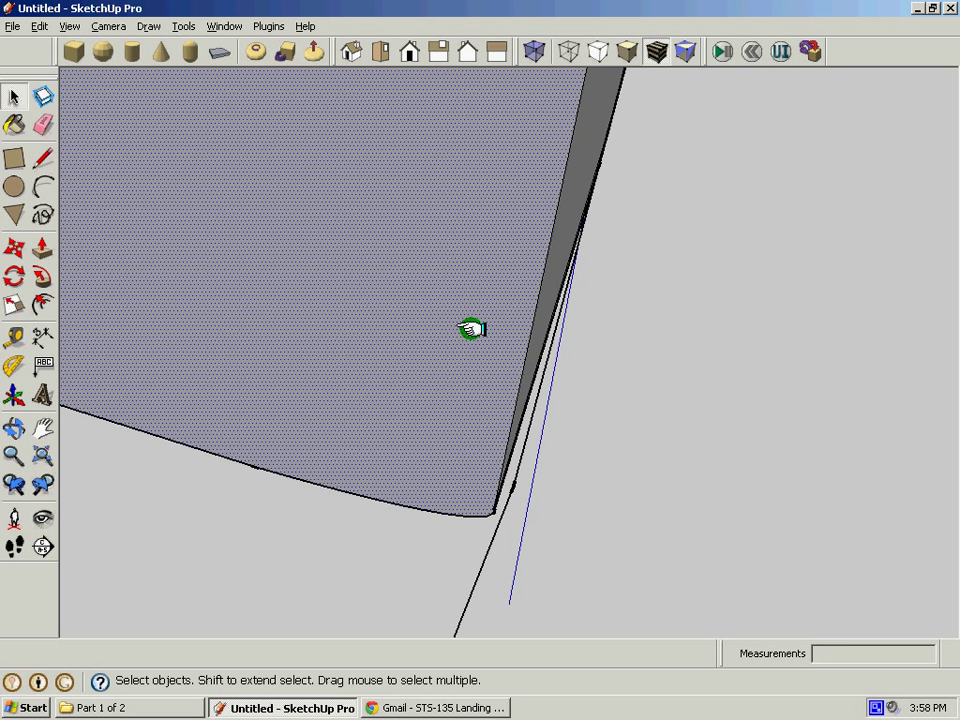
pyautogui.press('s')
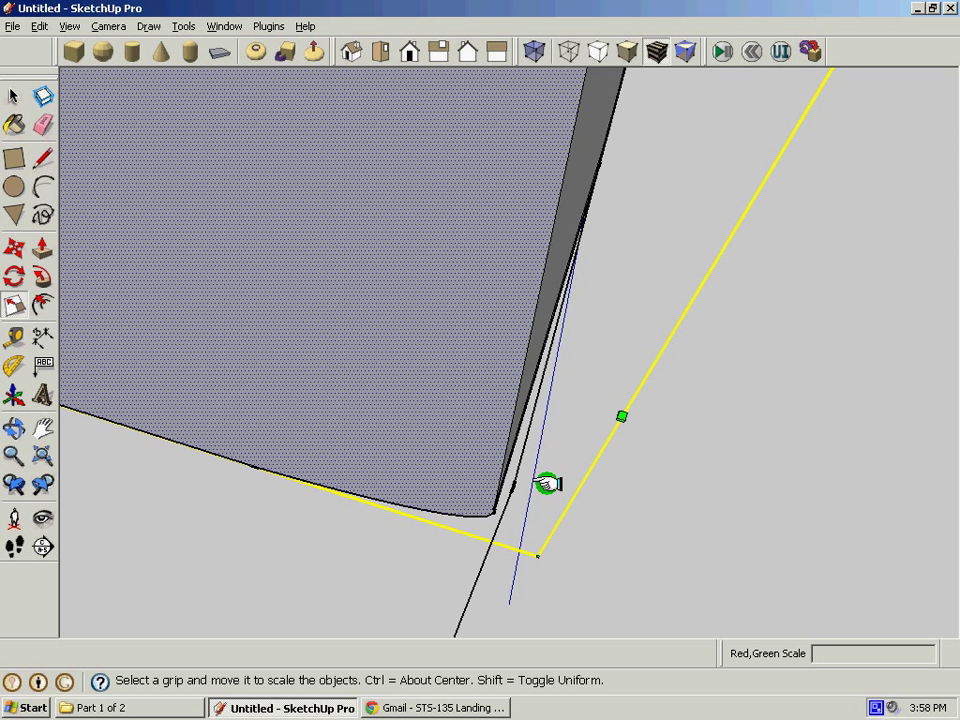
pyautogui.click(620, 416)
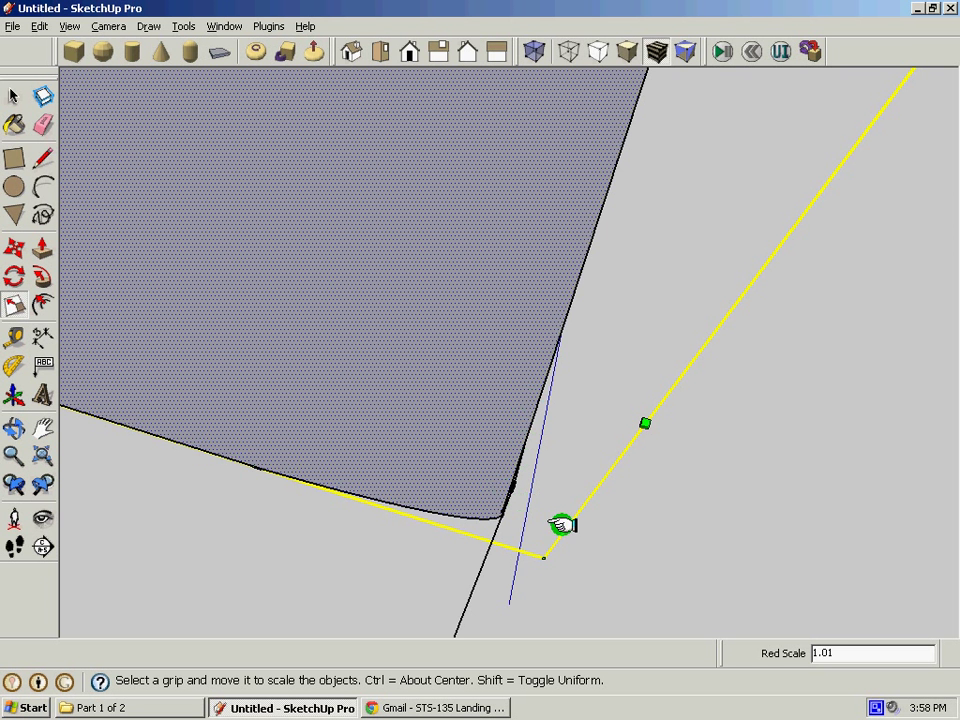
pyautogui.moveTo(593, 537); pyautogui.dragTo(514, 435)
pyautogui.moveTo(514, 435); pyautogui.dragTo(377, 328, button='middle')
# Step: Push the scaled front face out about 10 1/2" to add a new block section, redoing the first attempt
pyautogui.press('p')
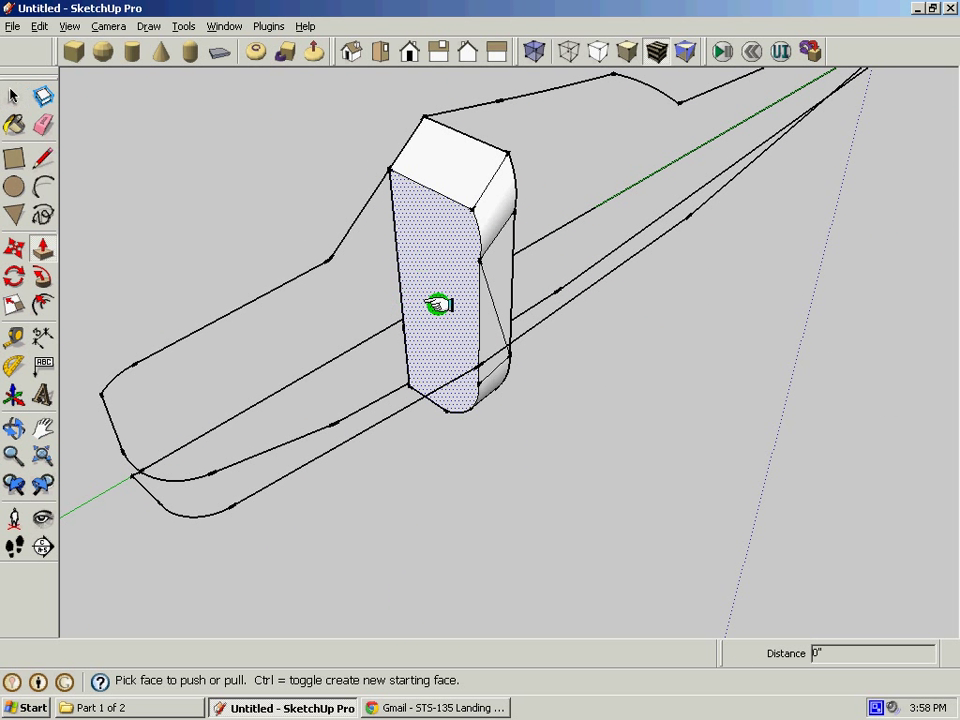
pyautogui.moveTo(390, 296); pyautogui.dragTo(313, 306, button='middle')
pyautogui.scroll(3, 309, 291)
pyautogui.scroll(-2, 309, 294)
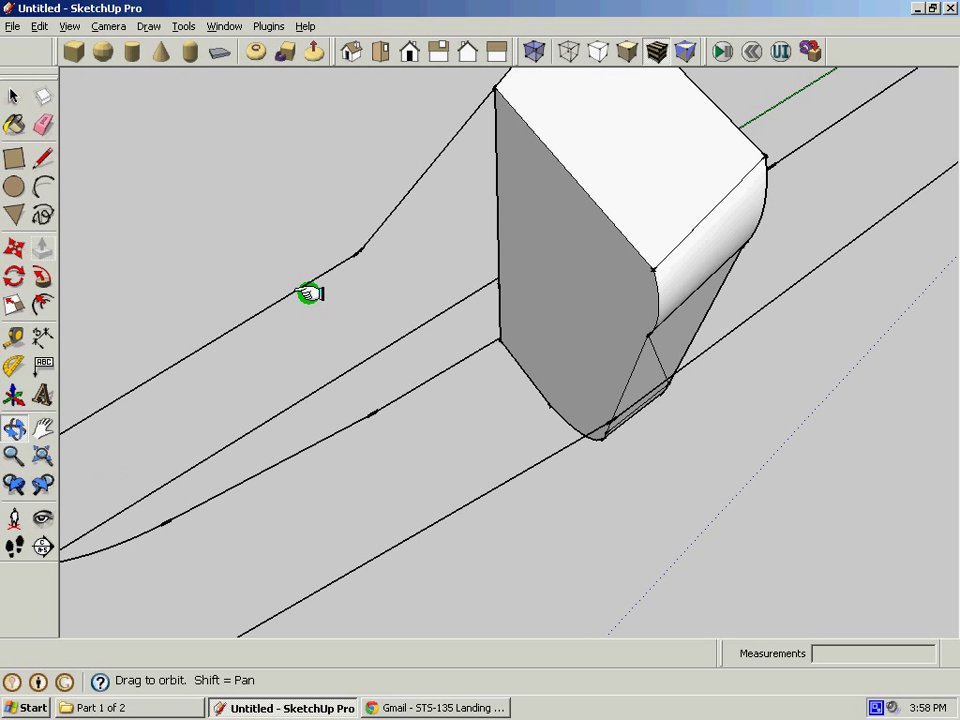
pyautogui.press('p')
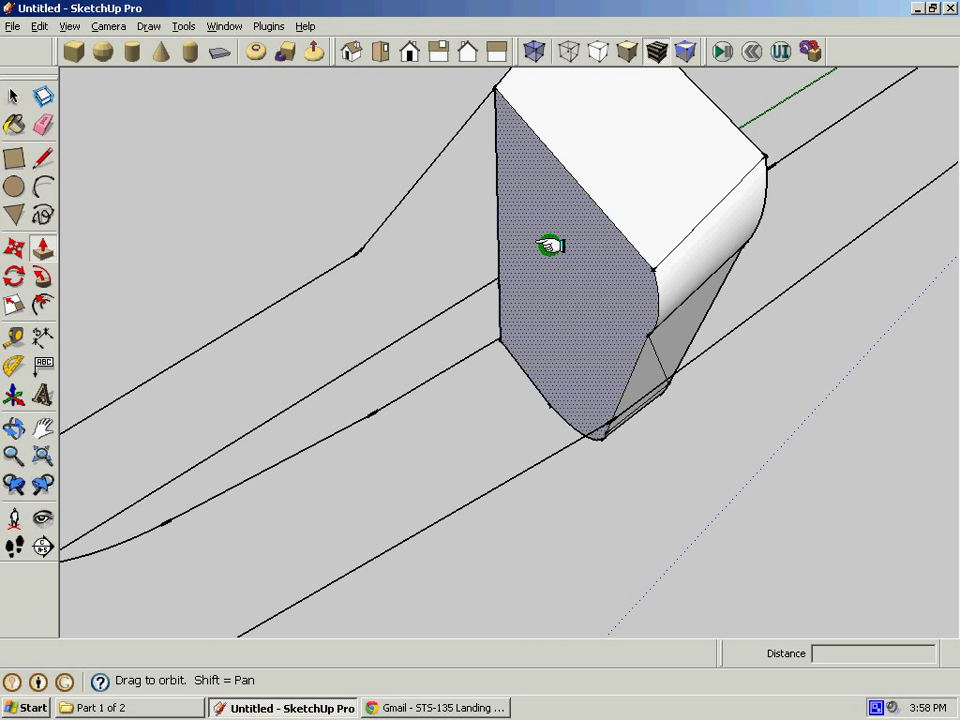
pyautogui.moveTo(549, 242); pyautogui.dragTo(364, 249)
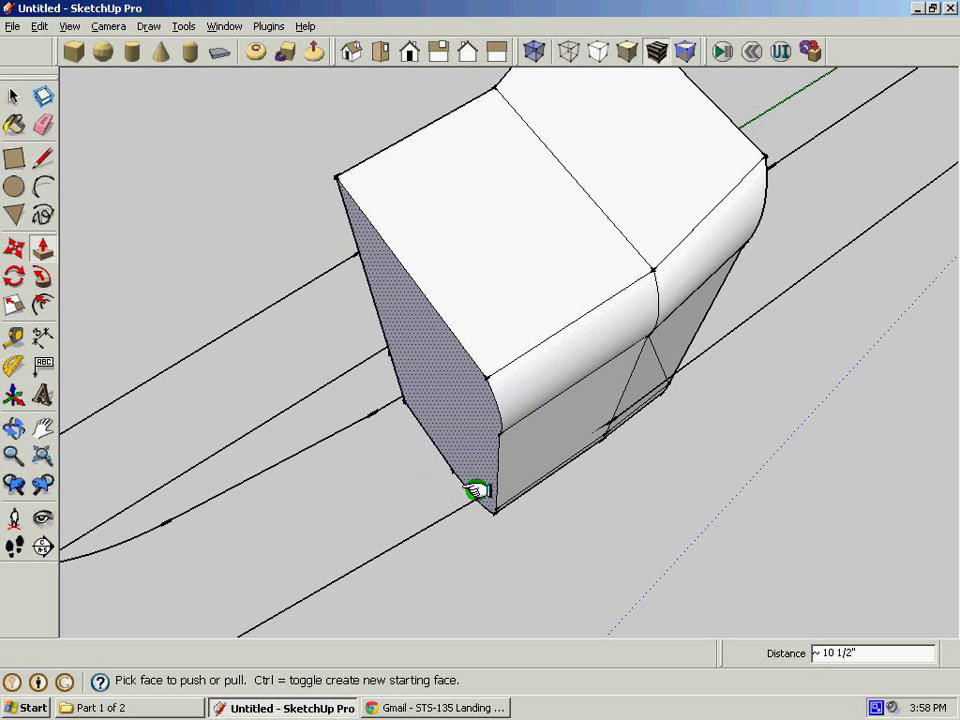
pyautogui.hotkey('ctrl', 'z')
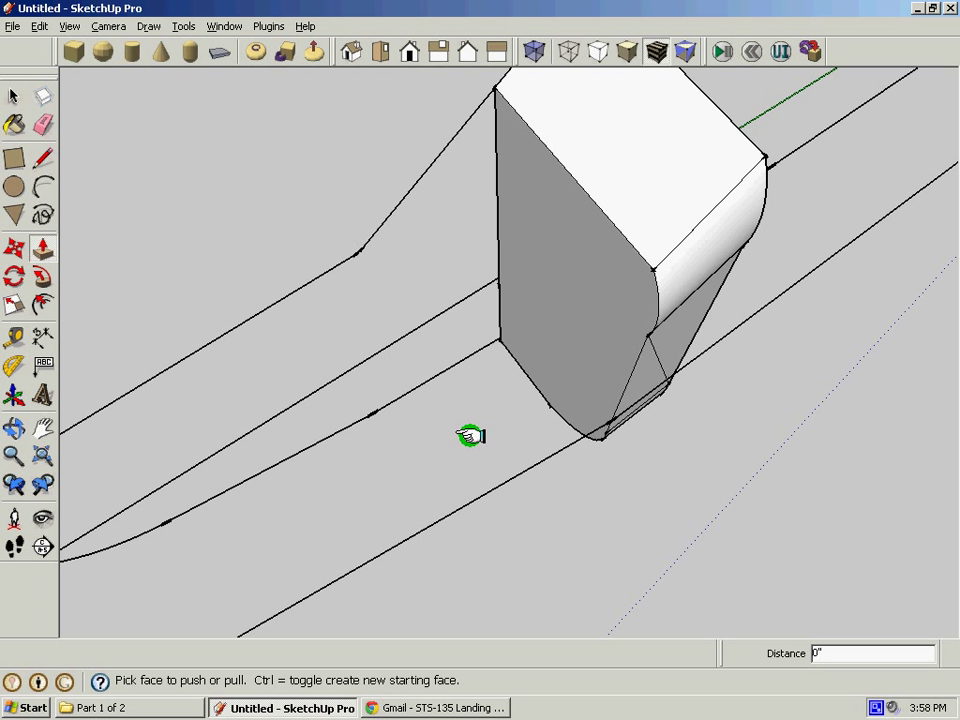
pyautogui.click(594, 410)
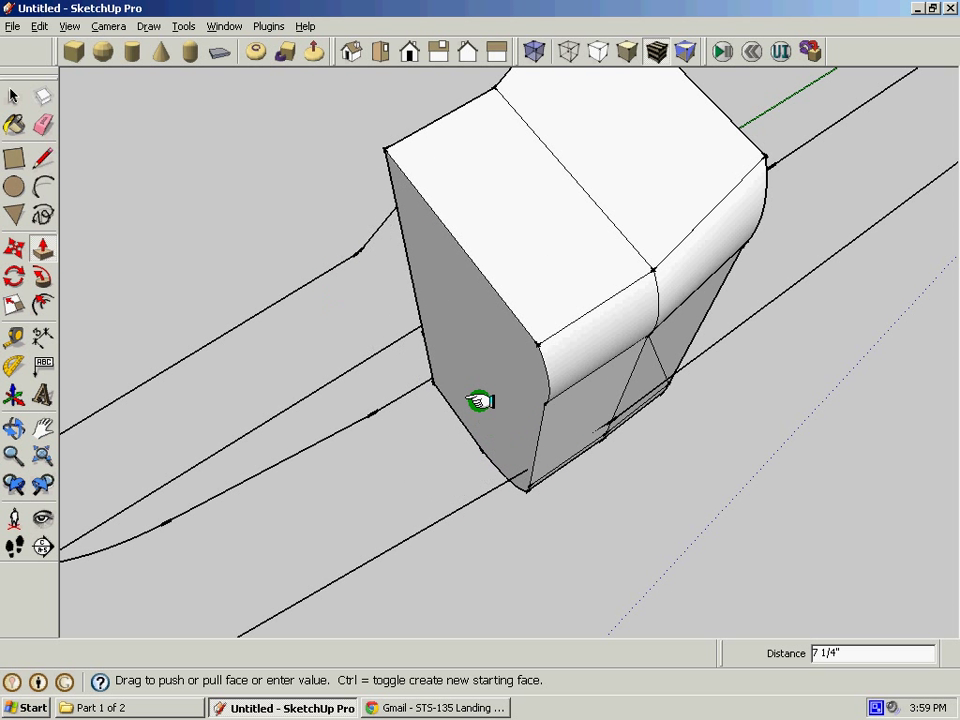
pyautogui.click(349, 253)
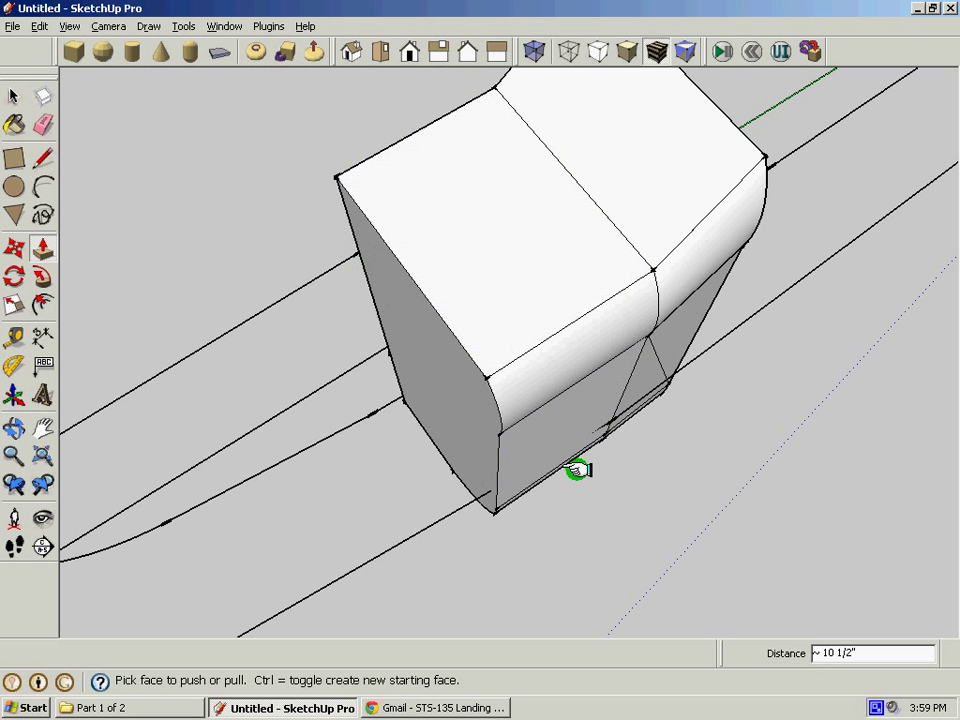
pyautogui.moveTo(391, 485); pyautogui.dragTo(449, 369, button='middle')
pyautogui.press('space')
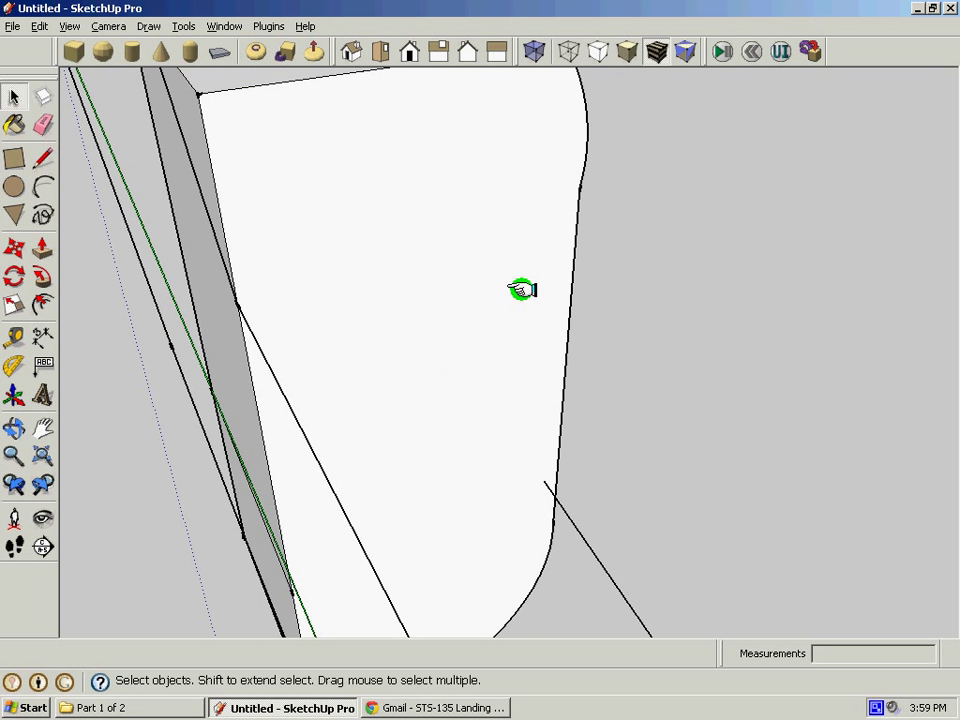
pyautogui.moveTo(534, 290); pyautogui.dragTo(388, 416, button='middle')
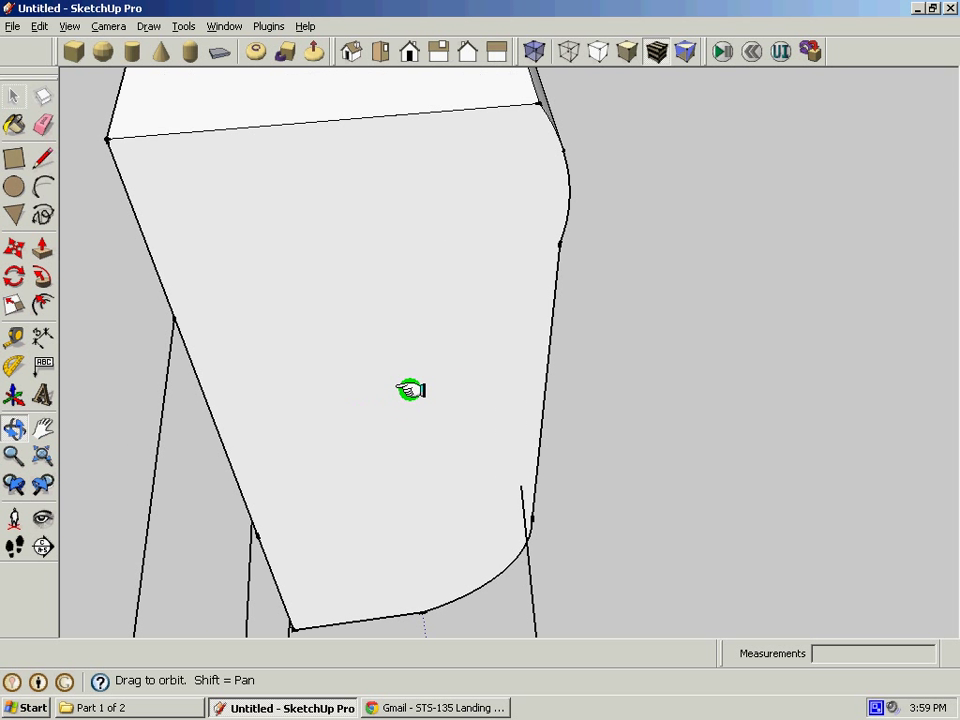
# Step: Scale the new front face to about 0.77 along green so its top corner meets the outline endpoint
pyautogui.press('space')
pyautogui.click(390, 311)
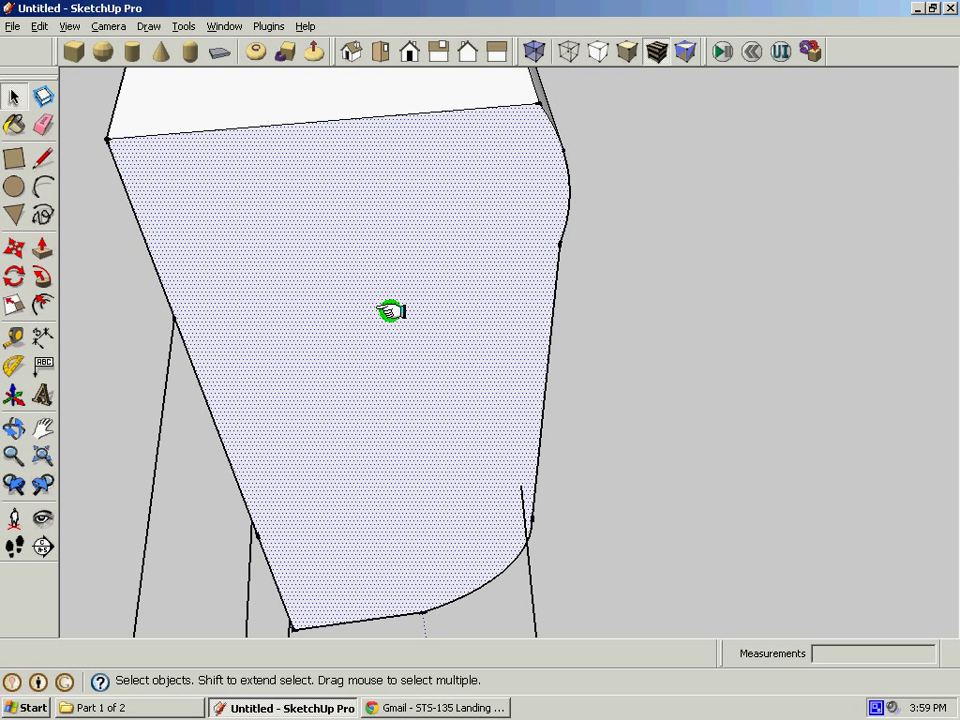
pyautogui.press('s')
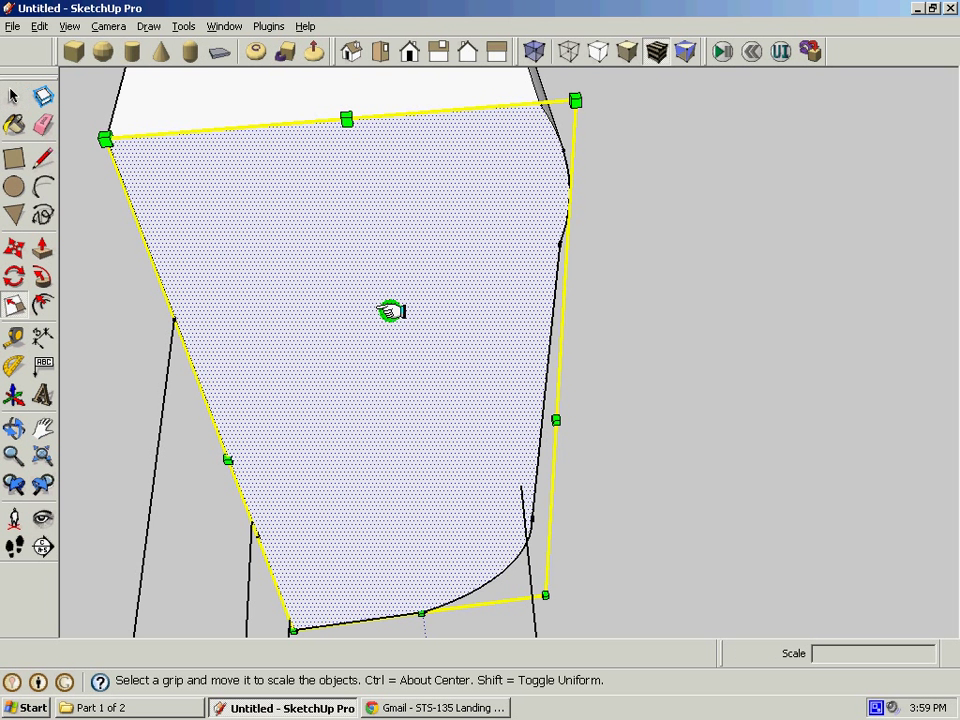
pyautogui.click(344, 119)
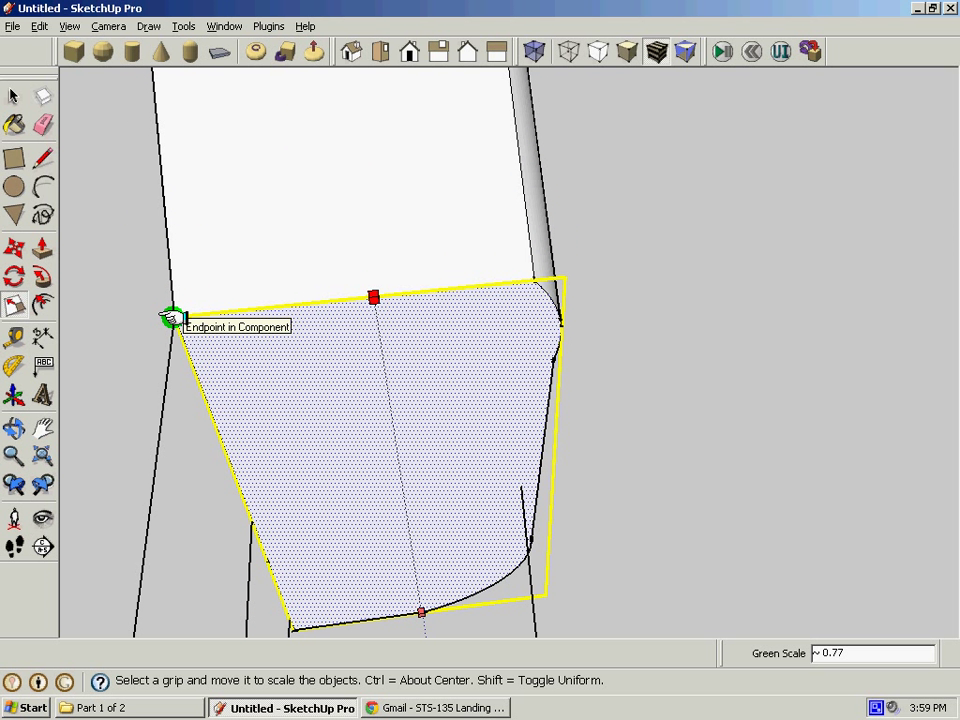
pyautogui.click(171, 318)
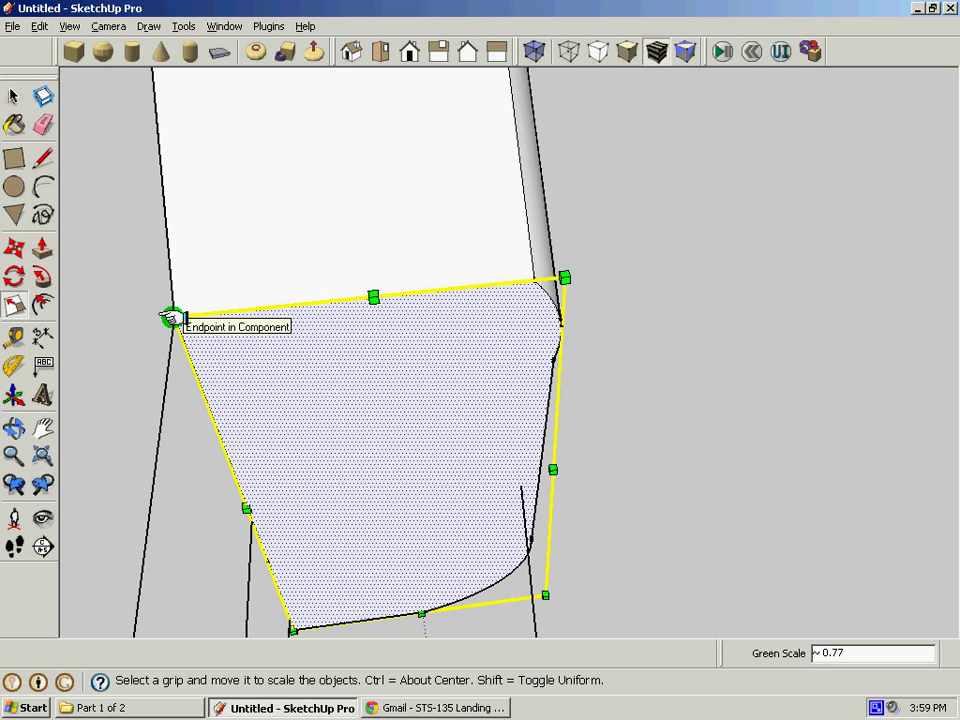
pyautogui.moveTo(171, 318); pyautogui.dragTo(233, 268, button='middle')
pyautogui.scroll(3, 262, 245)
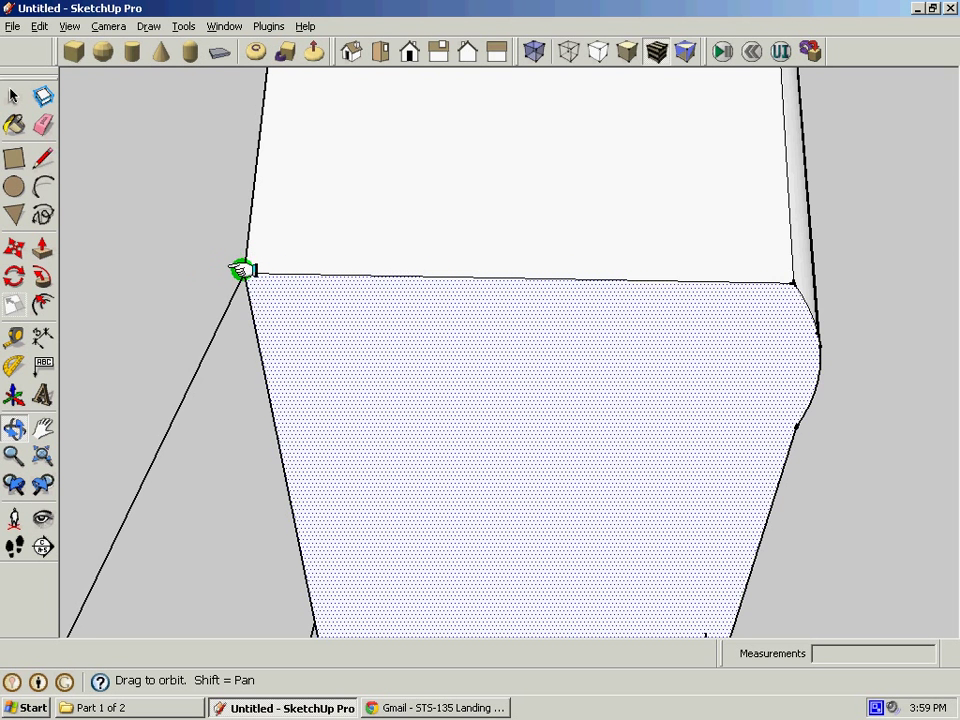
pyautogui.moveTo(236, 270); pyautogui.dragTo(412, 381, button='middle')
pyautogui.scroll(-4, 413, 365)
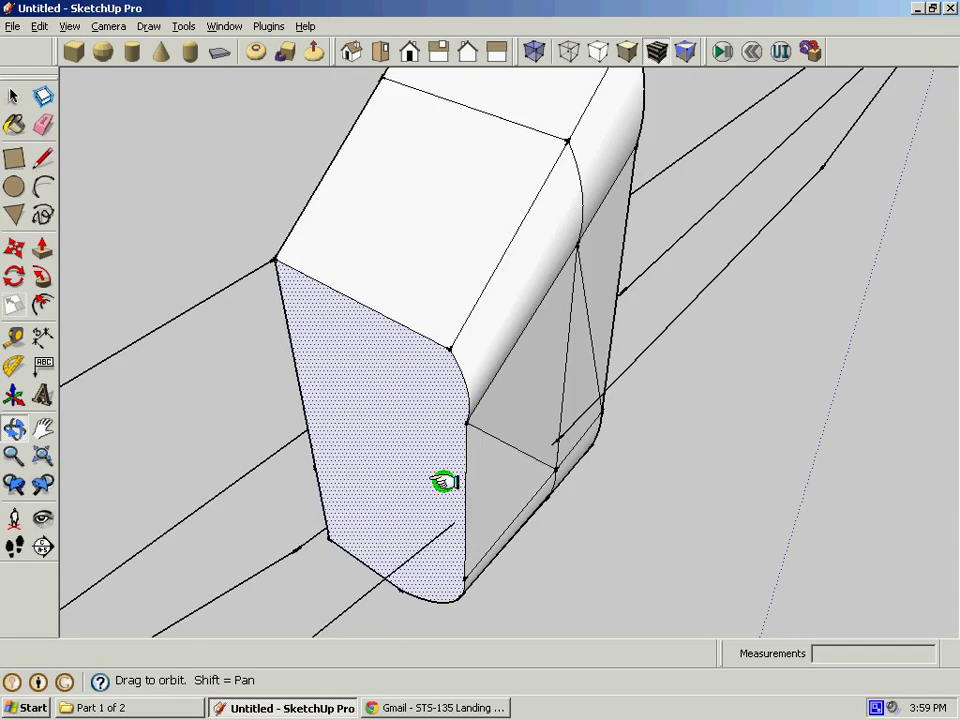
pyautogui.scroll(3, 430, 480)
pyautogui.scroll(3, 433, 475)
pyautogui.scroll(-3, 438, 468)
pyautogui.moveTo(439, 467)
pyautogui.mouseDown(button='middle')
pyautogui.moveTo(452, 454)
pyautogui.moveTo(463, 484)
pyautogui.moveTo(317, 298)
pyautogui.moveTo(216, 58)
pyautogui.moveTo(536, 15)
pyautogui.moveTo(674, 84)
pyautogui.moveTo(621, 133)
pyautogui.moveTo(568, 313)
pyautogui.moveTo(454, 443)
pyautogui.mouseUp(button='middle')
pyautogui.moveTo(438, 546)
pyautogui.mouseDown(button='middle')
pyautogui.moveTo(482, 407)
pyautogui.moveTo(547, 421)
pyautogui.mouseUp(button='middle')
pyautogui.moveTo(565, 228); pyautogui.dragTo(522, 329, button='middle')
pyautogui.scroll(-5, 524, 418)
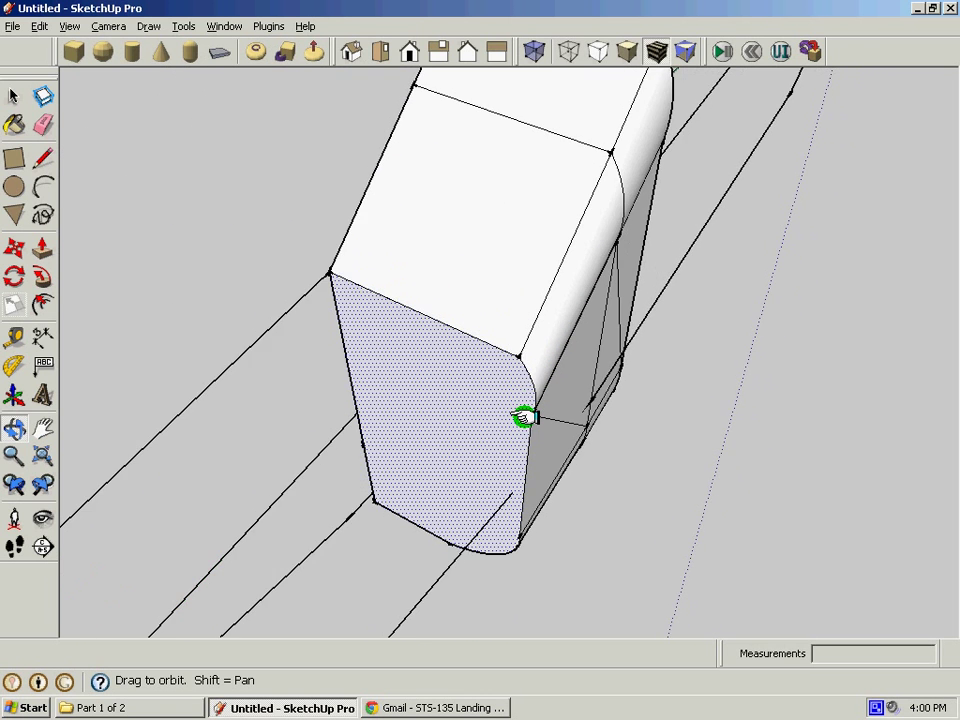
pyautogui.moveTo(505, 453); pyautogui.dragTo(499, 482, button='middle')
pyautogui.scroll(6, 497, 446)
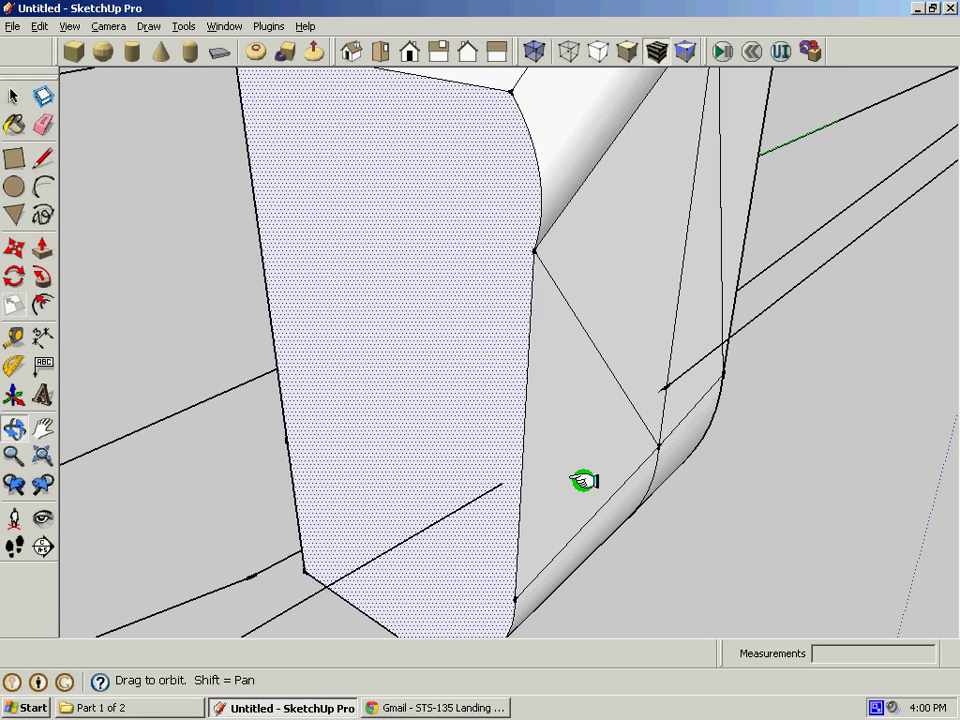
pyautogui.press('space')
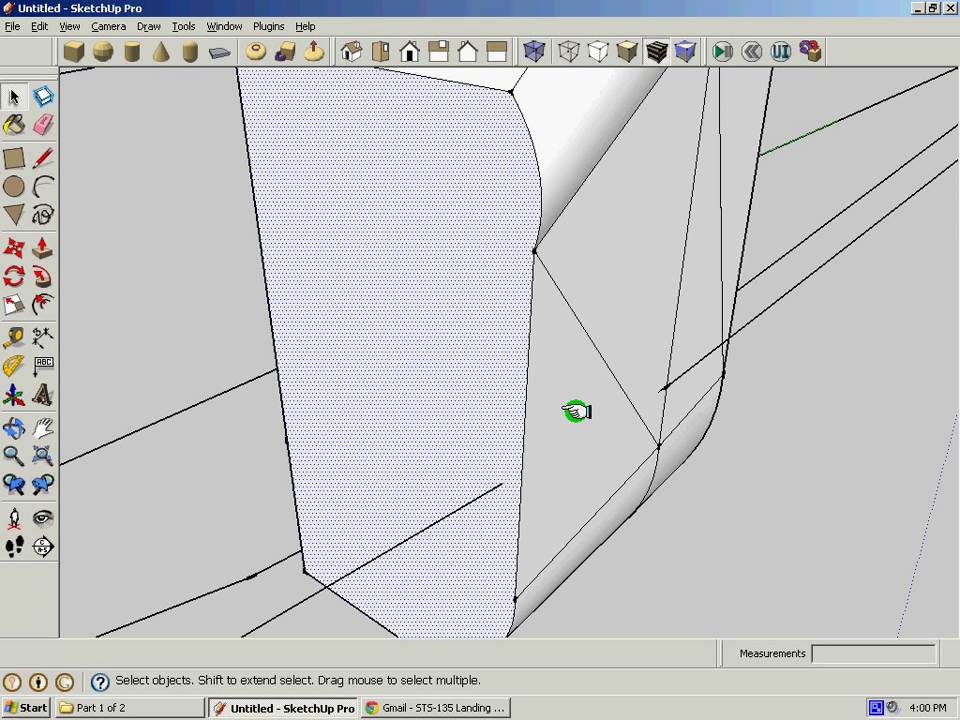
# Step: Begin scaling the front face sideways, then orbit and zoom so the face fills the view
pyautogui.press('s')
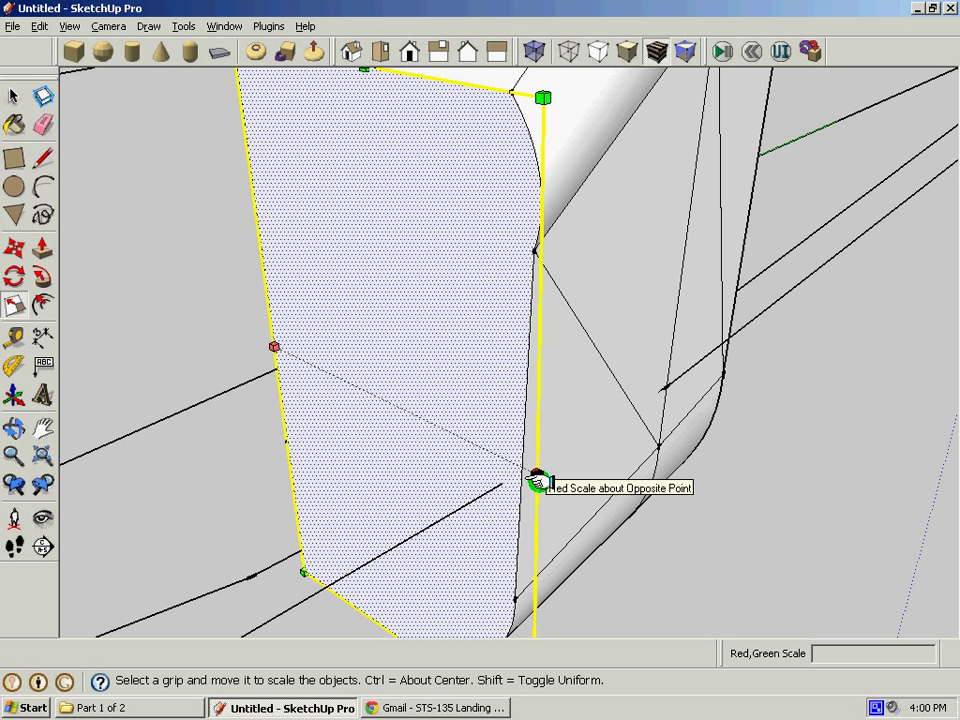
pyautogui.moveTo(537, 481)
pyautogui.mouseDown()
pyautogui.moveTo(514, 491)
pyautogui.moveTo(516, 459)
pyautogui.moveTo(492, 485)
pyautogui.moveTo(530, 457)
pyautogui.moveTo(506, 493)
pyautogui.moveTo(536, 441)
pyautogui.moveTo(452, 467)
pyautogui.moveTo(506, 467)
pyautogui.moveTo(489, 486)
pyautogui.moveTo(542, 476)
pyautogui.moveTo(497, 474)
pyautogui.moveTo(538, 474)
pyautogui.mouseUp()
pyautogui.scroll(2, 503, 494)
pyautogui.press('space')
pyautogui.moveTo(420, 372); pyautogui.dragTo(727, 479, button='middle')
pyautogui.scroll(5, 727, 479)
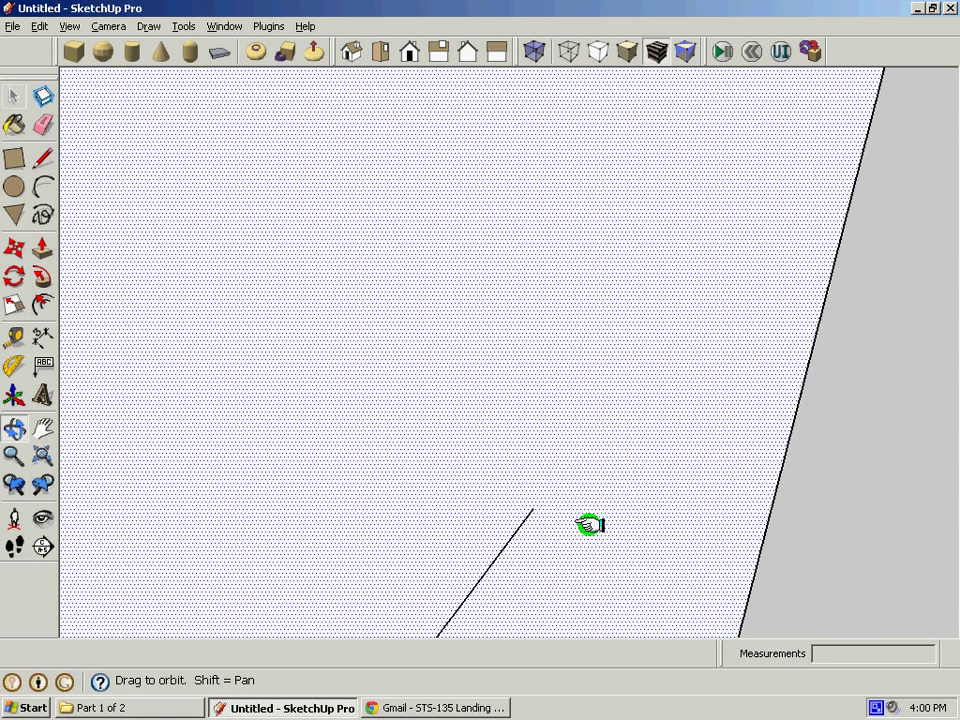
pyautogui.moveTo(570, 530); pyautogui.dragTo(541, 349, button='middle')
# Step: Try narrowing the face along the red axis, cancelling two unsuccessful attempts
pyautogui.press('space')
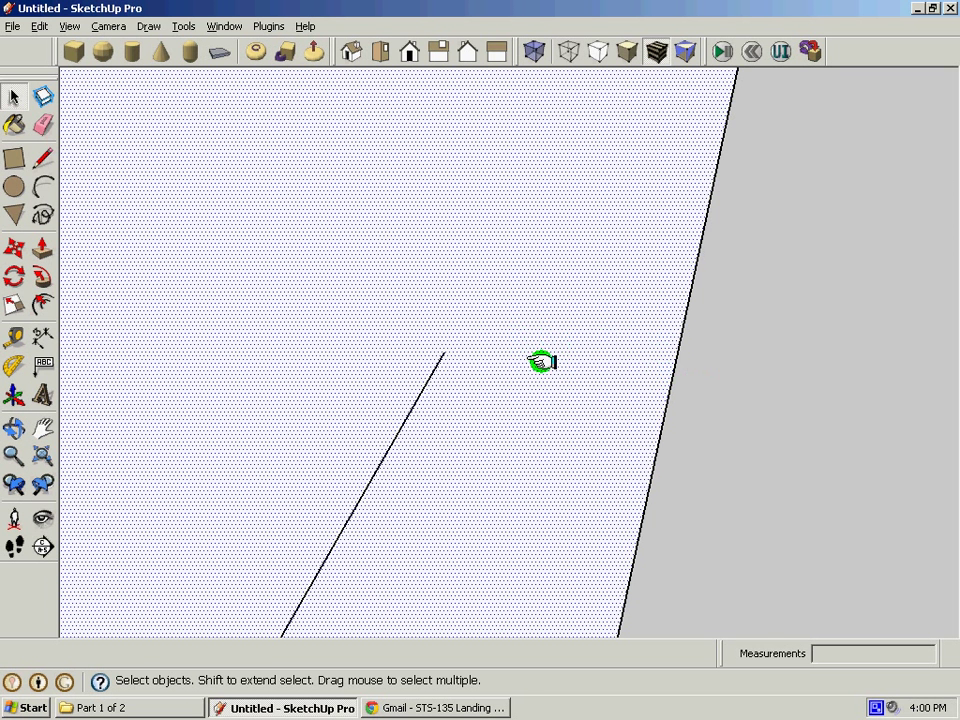
pyautogui.press('s')
pyautogui.scroll(-2, 627, 428)
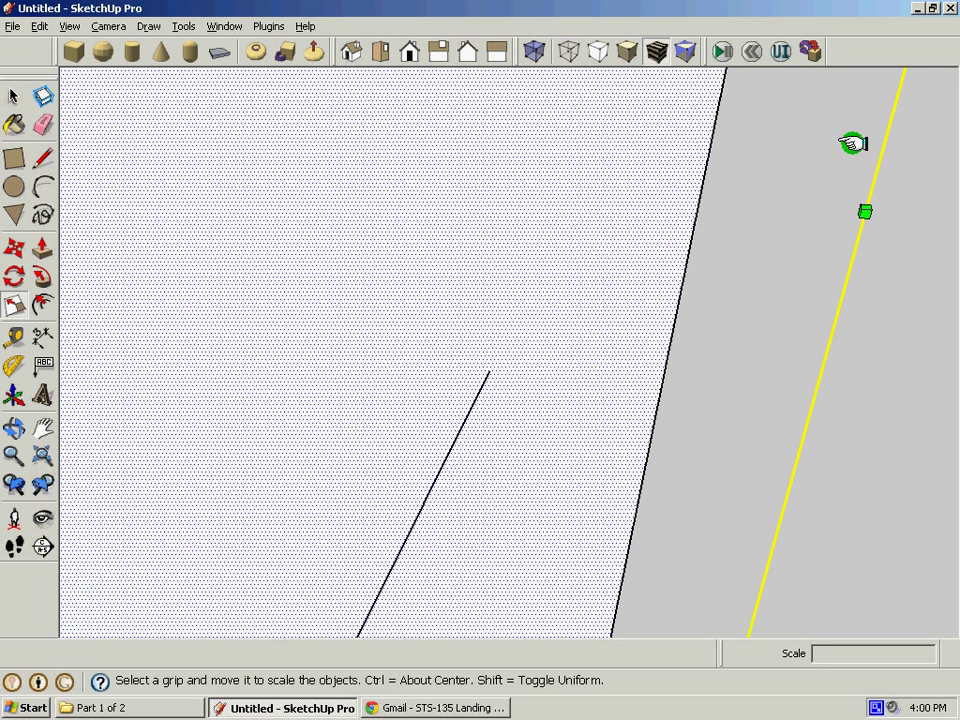
pyautogui.moveTo(864, 210); pyautogui.dragTo(495, 373)
pyautogui.press('Escape')
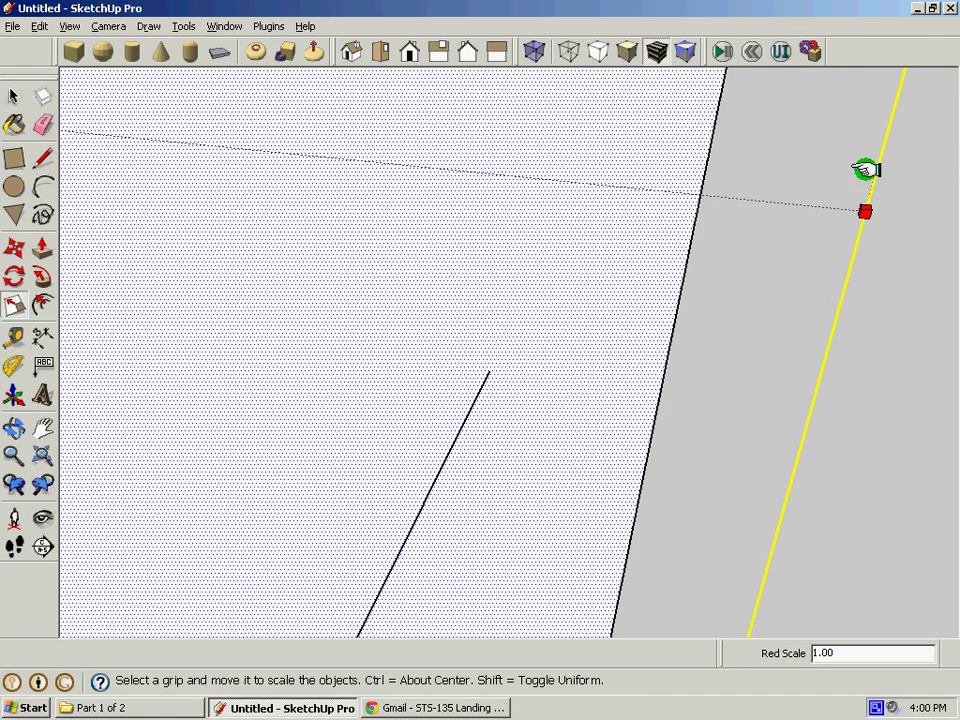
pyautogui.moveTo(864, 210); pyautogui.dragTo(439, 272)
pyautogui.press('Escape')
pyautogui.moveTo(502, 256); pyautogui.dragTo(489, 256)
pyautogui.moveTo(488, 256); pyautogui.dragTo(490, 380, button='middle')
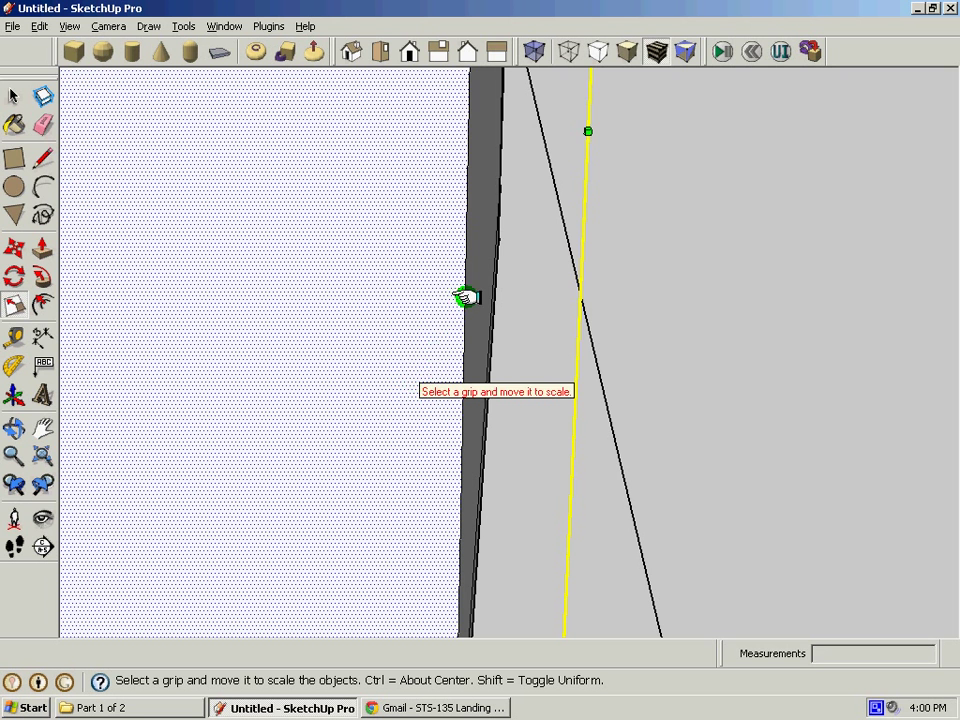
# Step: Stretch the face along the red axis to a scale of 1.06
pyautogui.click(587, 132)
pyautogui.moveTo(597, 132); pyautogui.dragTo(733, 132)
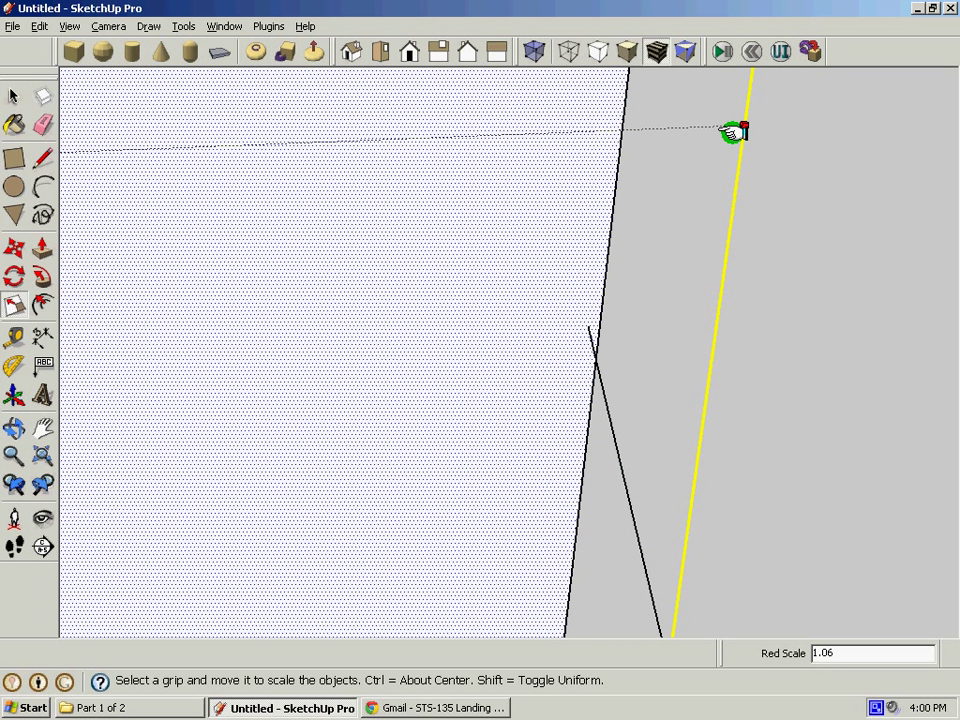
pyautogui.click(733, 132)
pyautogui.moveTo(604, 319); pyautogui.dragTo(508, 351, button='middle')
# Step: Fine-tune the face's red-axis scale to 0.99 so its side meets the outline line
pyautogui.press('space')
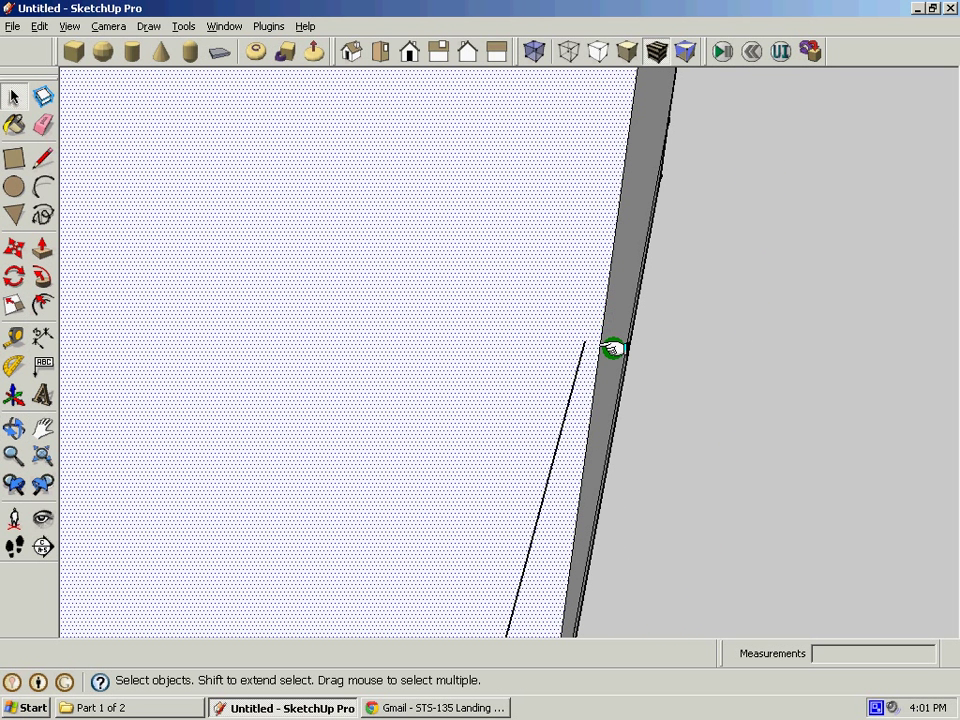
pyautogui.press('m')
pyautogui.scroll(-1, 720, 381)
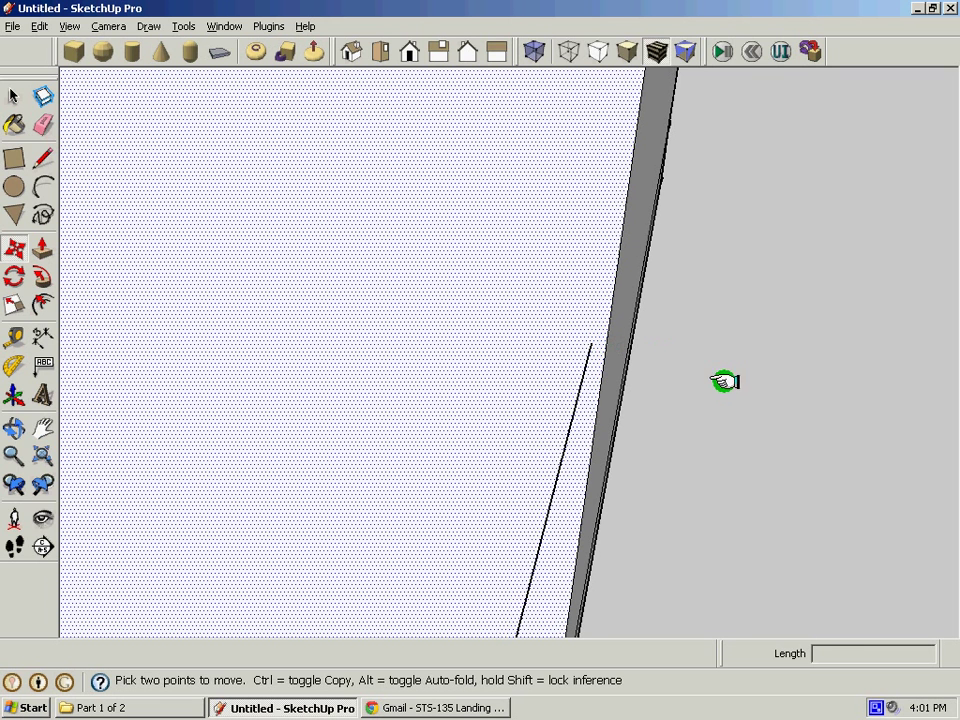
pyautogui.press('s')
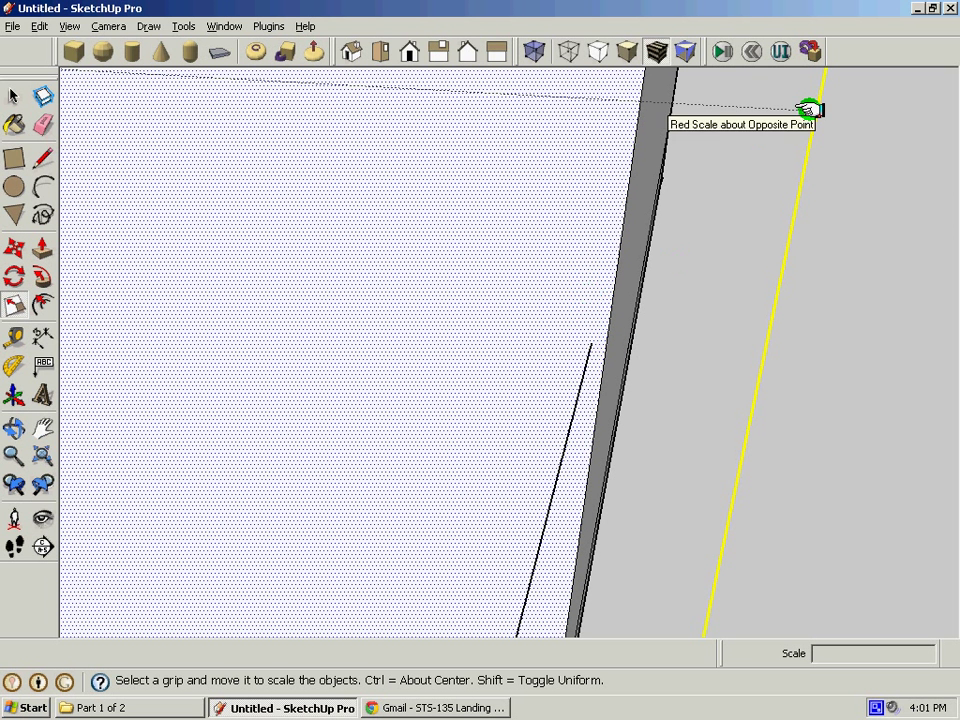
pyautogui.moveTo(801, 110); pyautogui.dragTo(789, 109)
pyautogui.press('space')
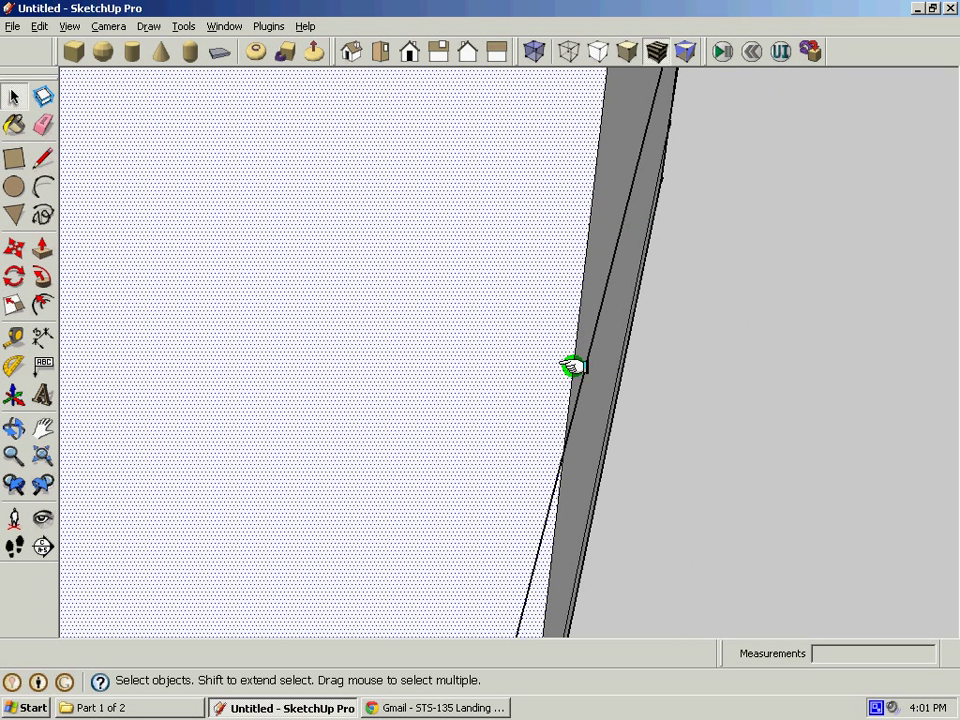
pyautogui.press('m')
pyautogui.press('space')
pyautogui.moveTo(705, 328); pyautogui.dragTo(564, 385, button='middle')
pyautogui.scroll(-8, 564, 385)
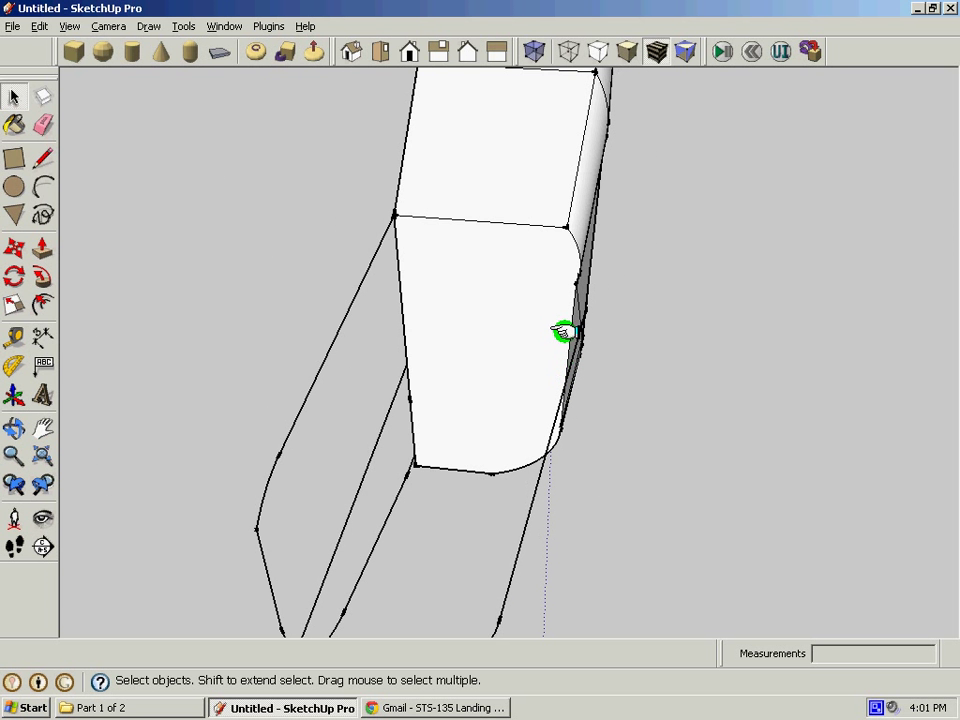
# Step: Scale the rounded side face along green until its bottom corner meets the outline line below
pyautogui.moveTo(564, 326); pyautogui.dragTo(633, 405, button='middle')
pyautogui.scroll(6, 574, 448)
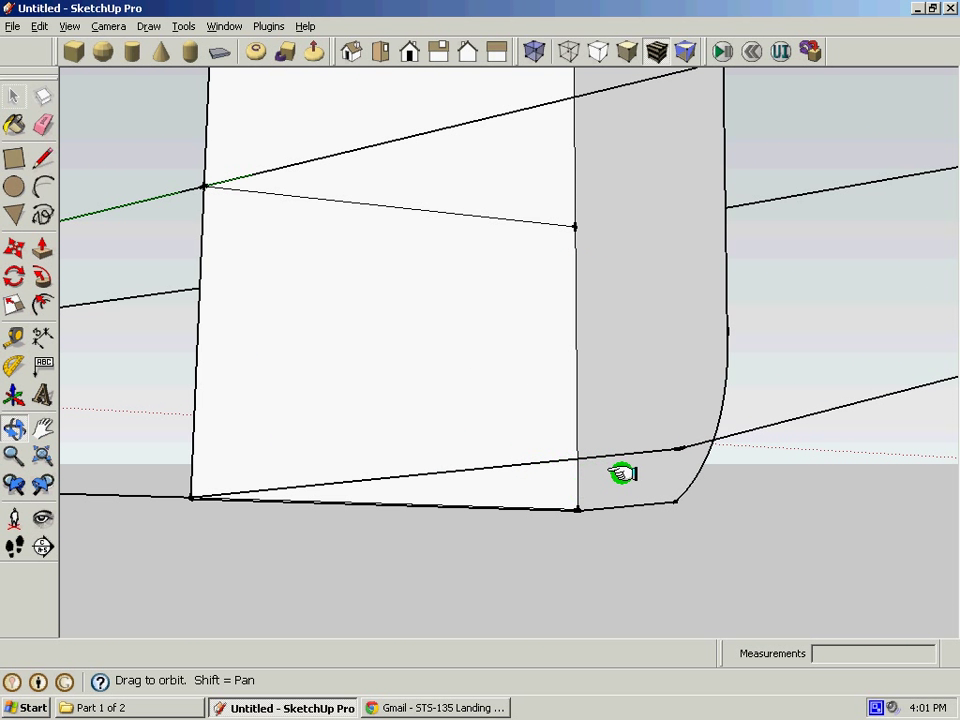
pyautogui.press('space')
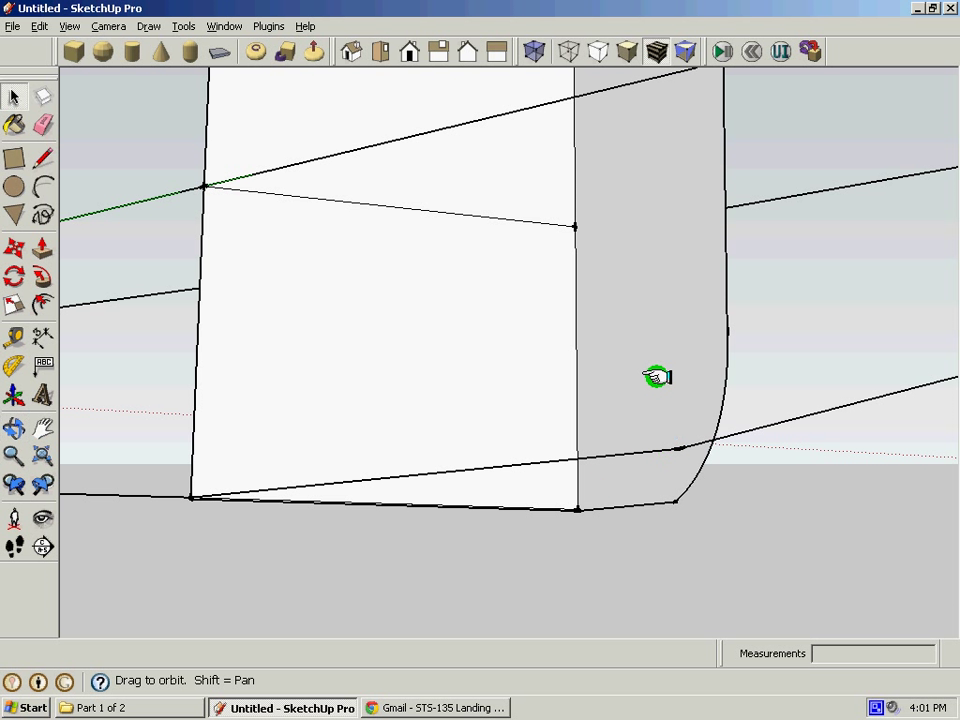
pyautogui.click(652, 376)
pyautogui.scroll(3, 611, 496)
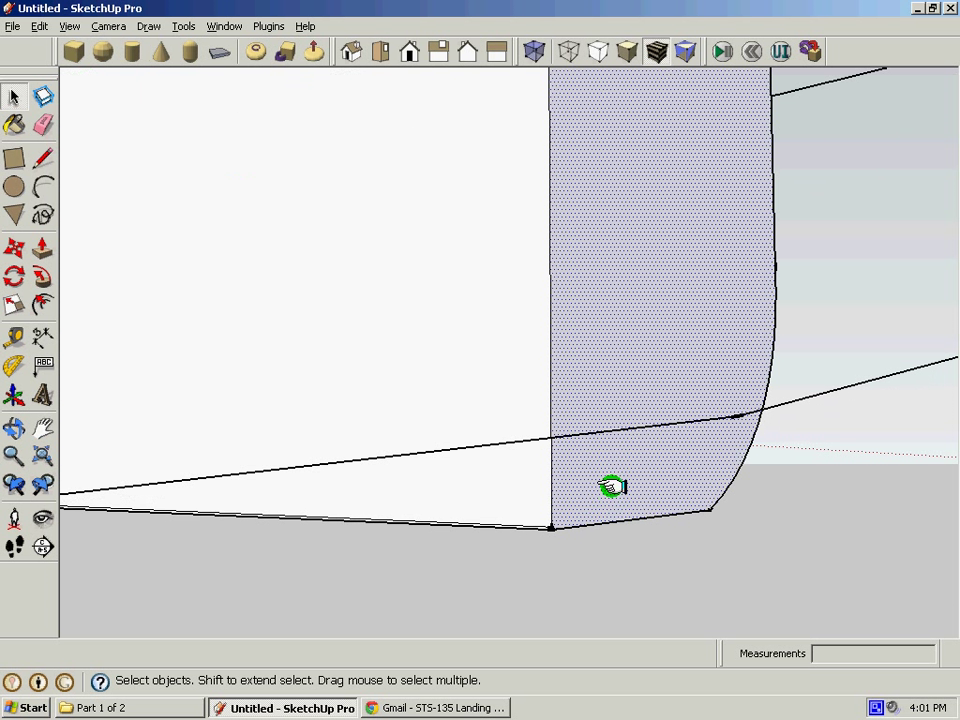
pyautogui.press('s')
pyautogui.moveTo(705, 512); pyautogui.dragTo(541, 447)
pyautogui.scroll(4, 541, 447)
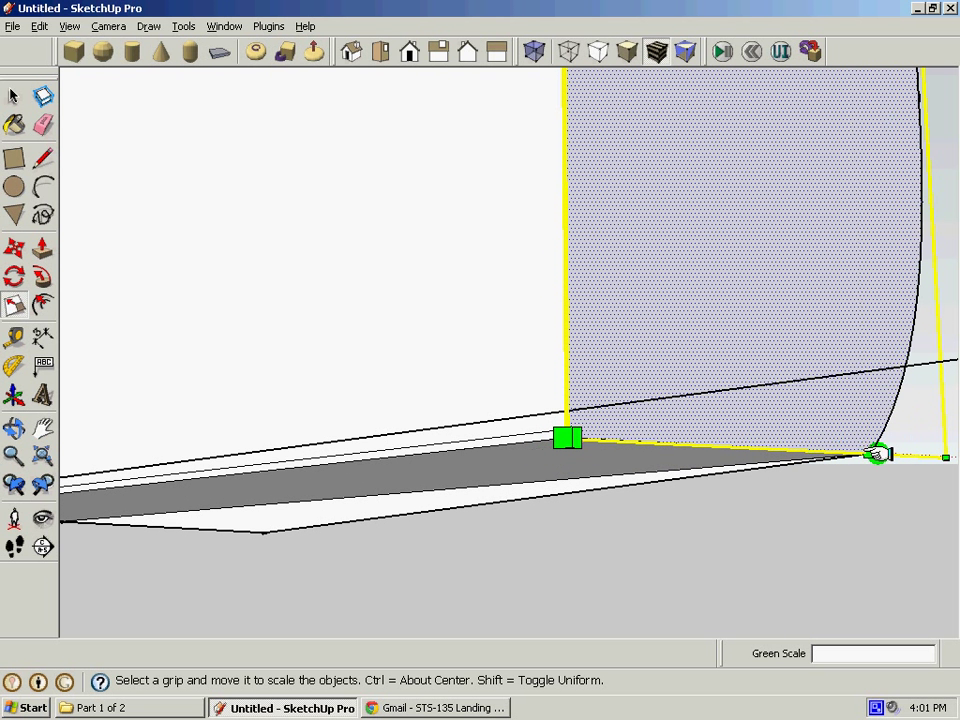
pyautogui.moveTo(870, 453); pyautogui.dragTo(557, 429)
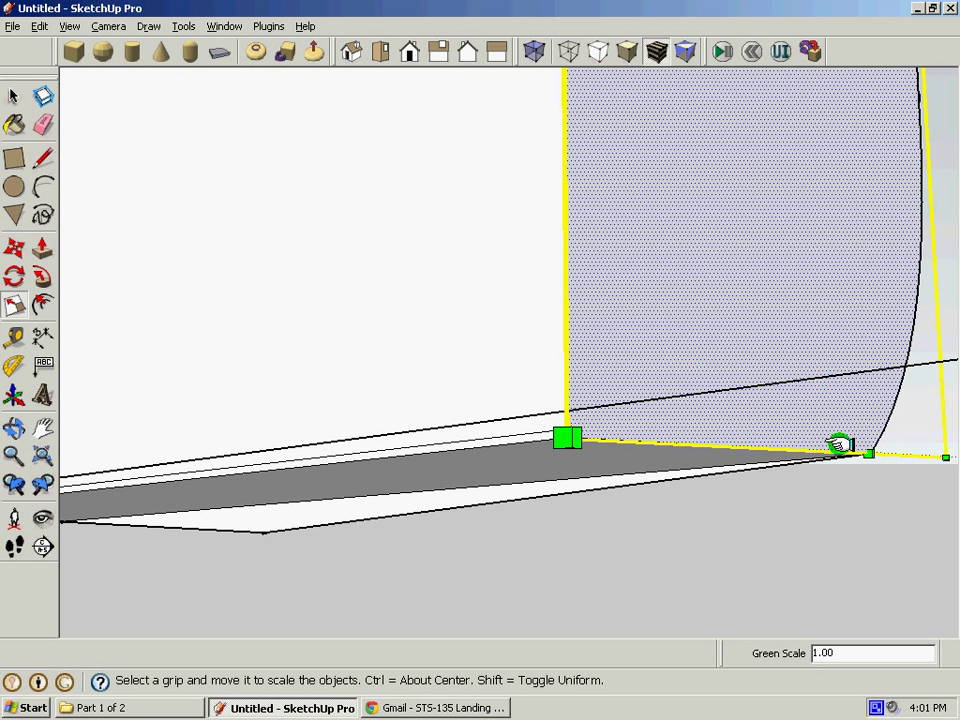
pyautogui.press('space')
# Step: Deselect the side face and orbit around the block to check the fit
pyautogui.click(752, 540)
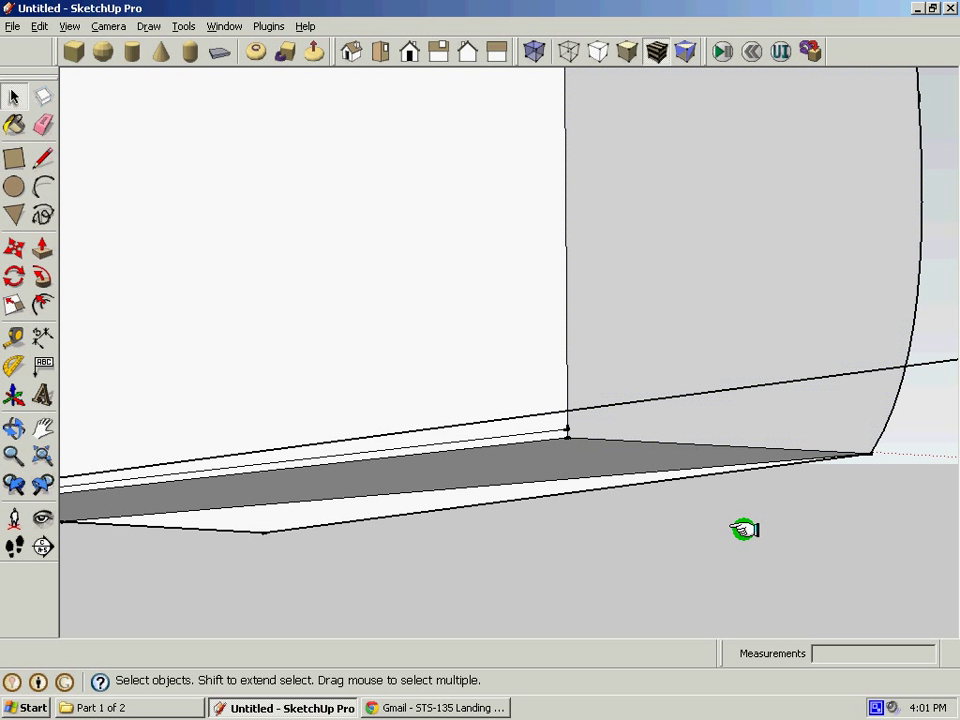
pyautogui.moveTo(743, 530); pyautogui.dragTo(806, 505, button='middle')
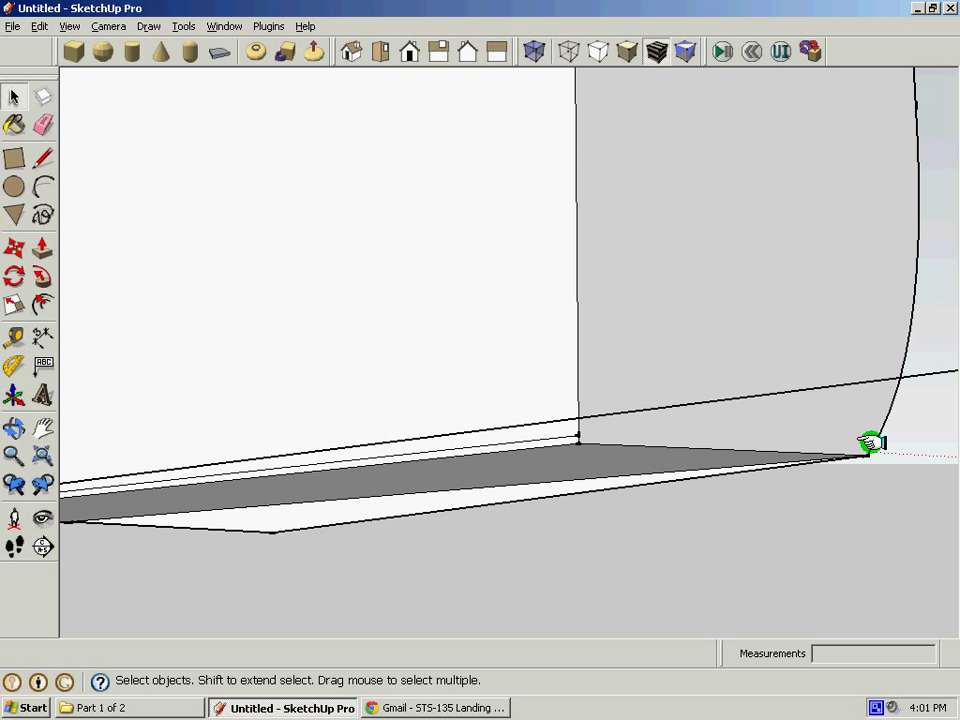
pyautogui.click(15, 246)
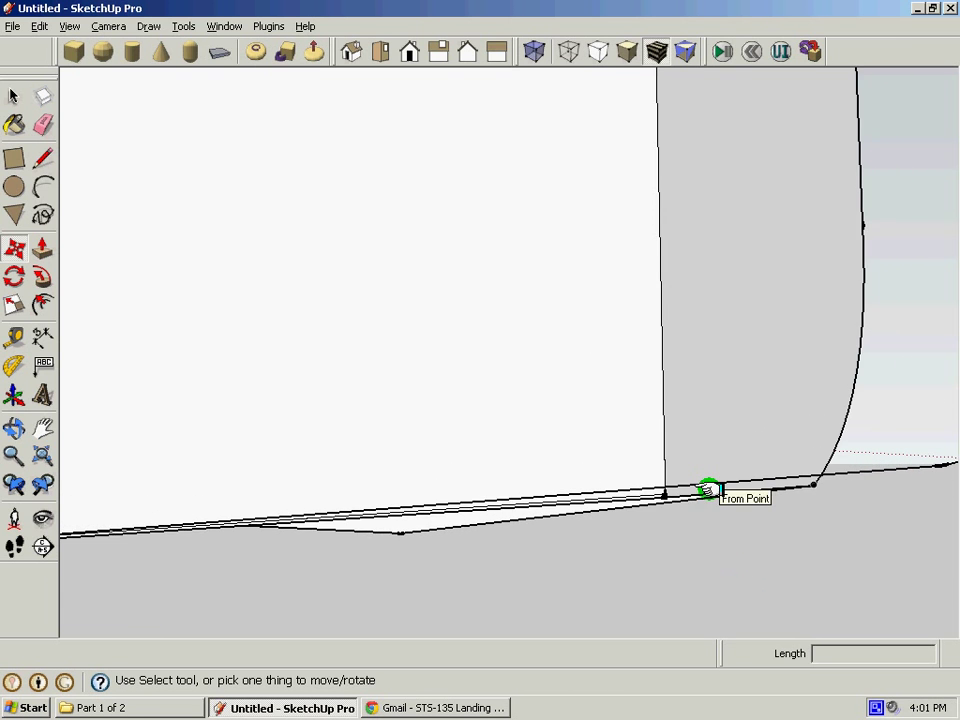
pyautogui.moveTo(708, 490); pyautogui.dragTo(358, 377, button='middle')
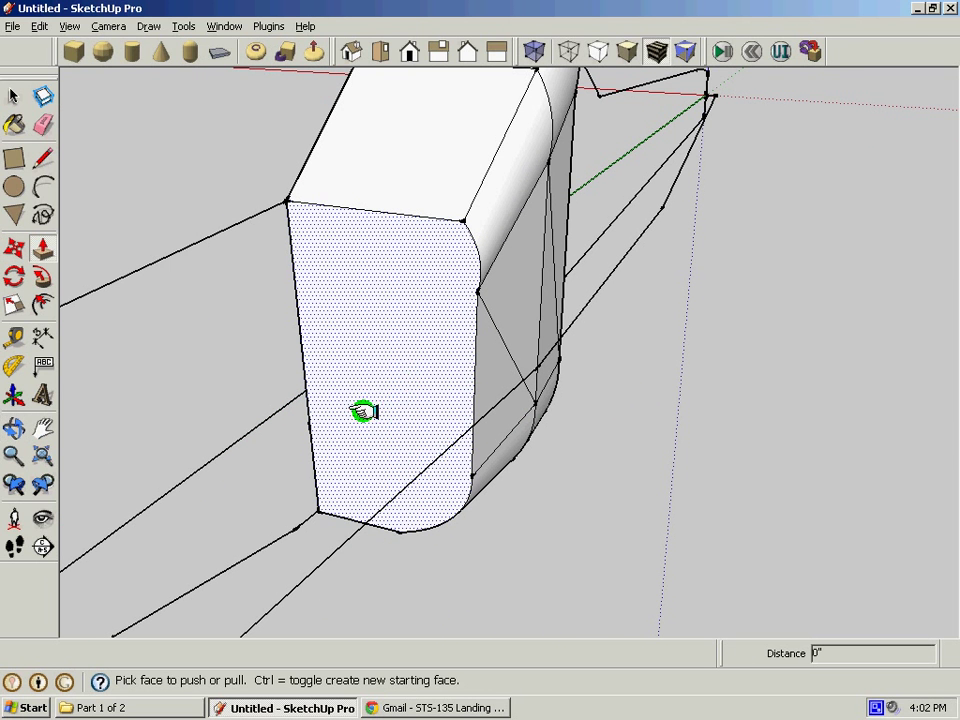
# Step: Push the front face out to extrude another section of the block
pyautogui.scroll(-2, 450, 428)
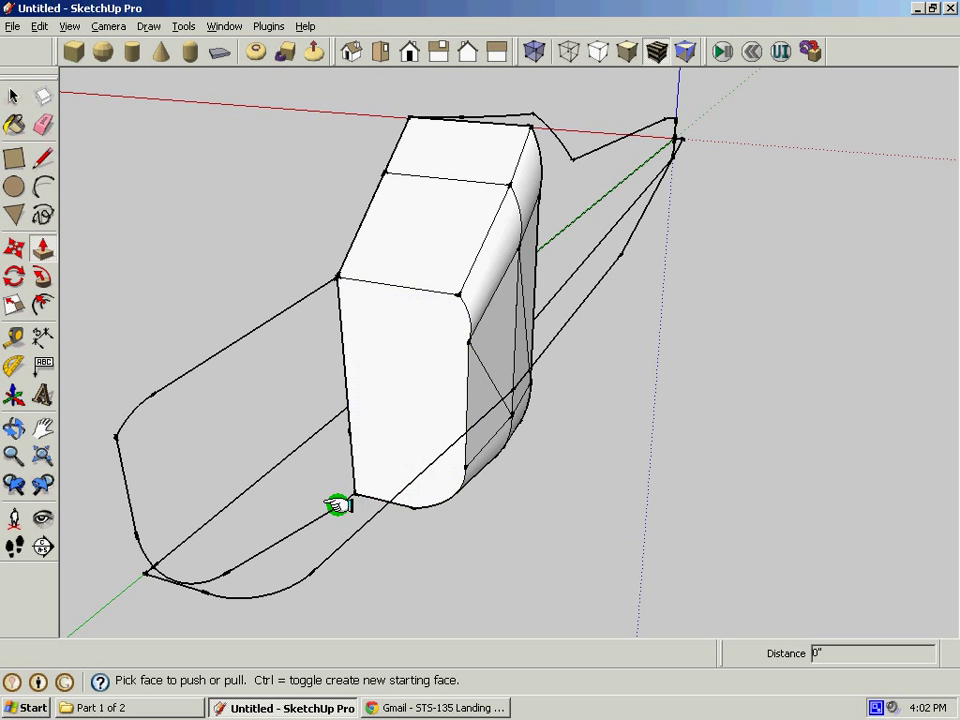
pyautogui.scroll(3, 338, 505)
pyautogui.moveTo(399, 476); pyautogui.dragTo(350, 505)
pyautogui.press('space')
# Step: Narrow the new section slightly along the red axis, to about 0.98
pyautogui.scroll(-2, 456, 554)
pyautogui.scroll(-3, 446, 541)
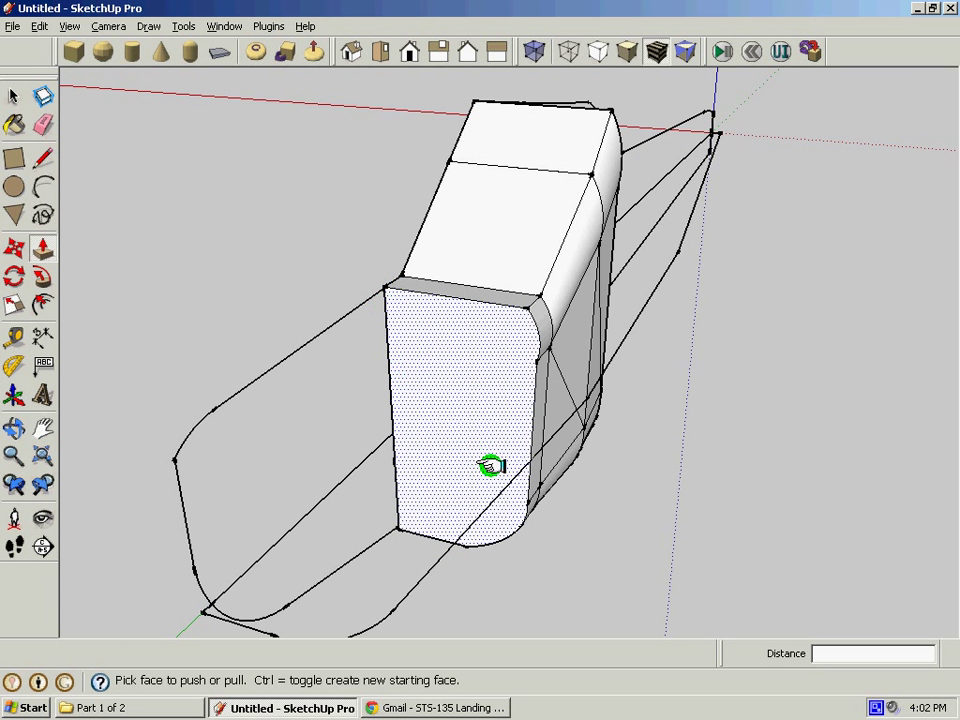
pyautogui.scroll(6, 542, 459)
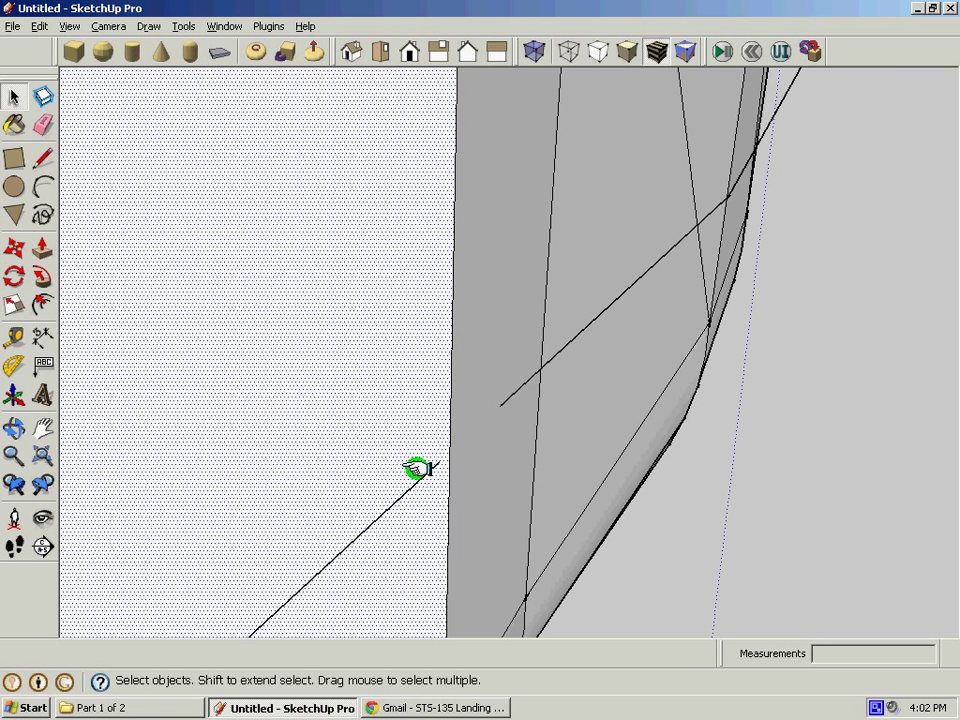
pyautogui.moveTo(505, 335); pyautogui.dragTo(491, 332)
pyautogui.moveTo(570, 543); pyautogui.dragTo(617, 431, button='middle')
# Step: Scale the side wall face along green so its bottom corner meets the curved outline
pyautogui.press('s')
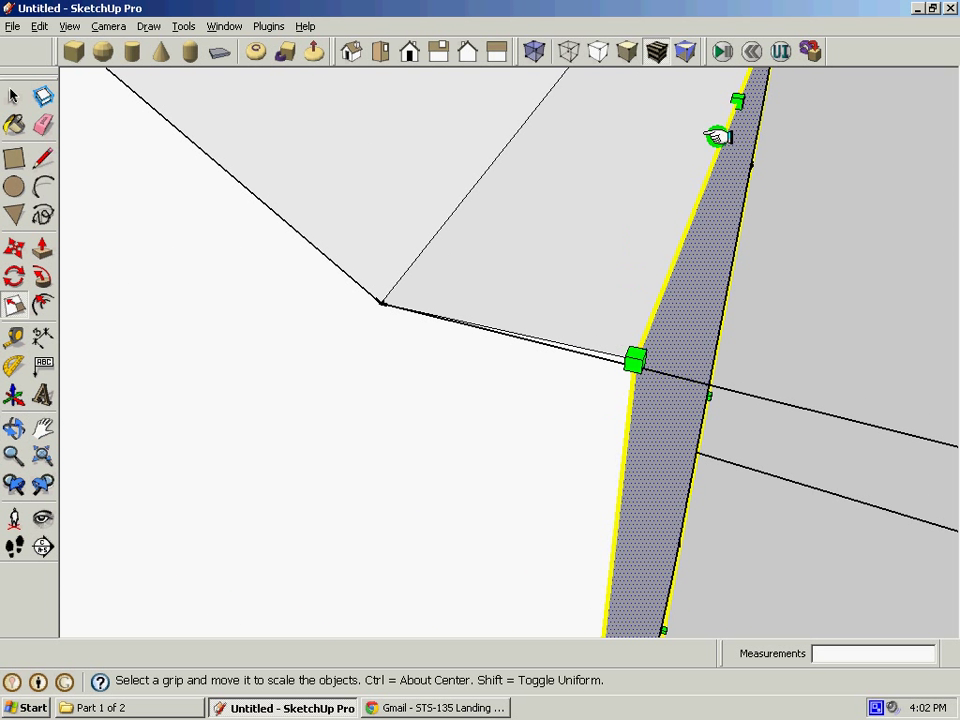
pyautogui.moveTo(737, 97); pyautogui.dragTo(513, 341)
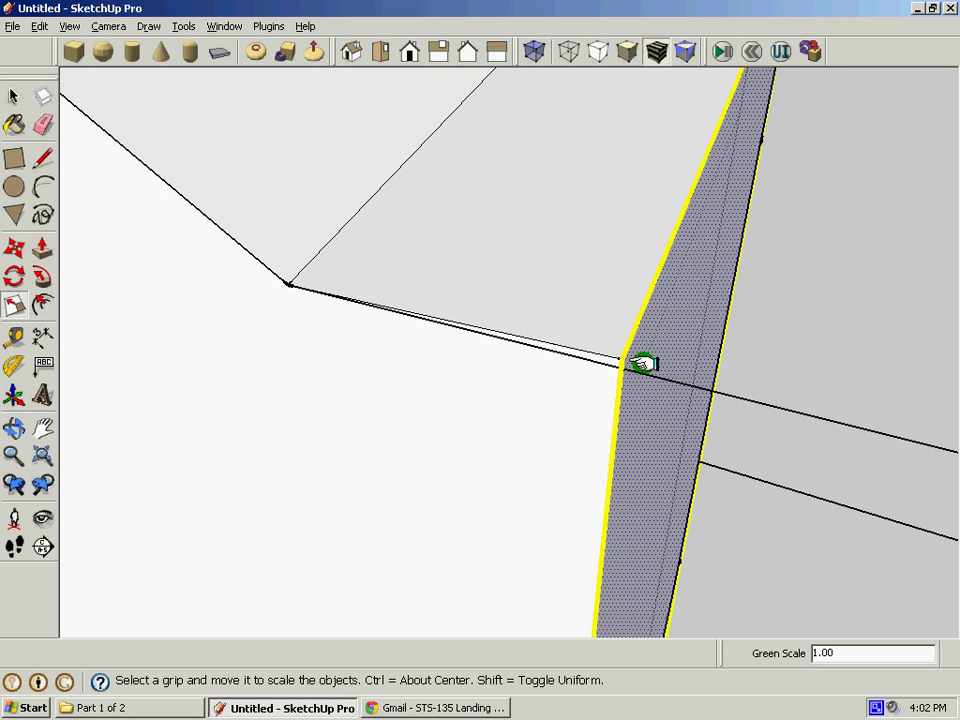
pyautogui.scroll(-8, 315, 341)
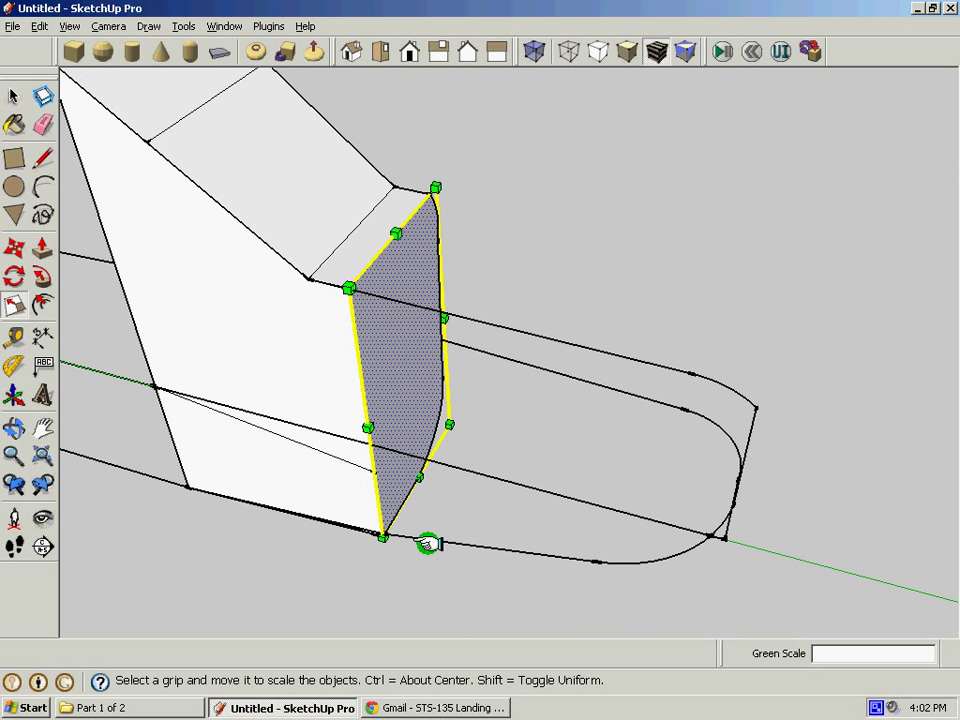
pyautogui.scroll(5, 381, 516)
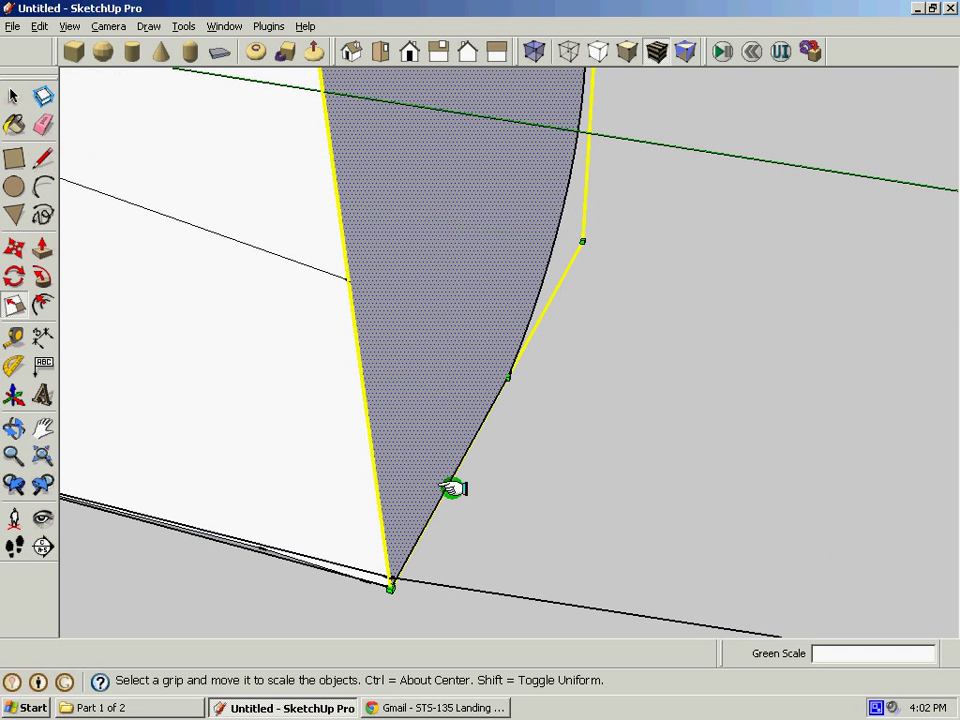
pyautogui.moveTo(510, 378); pyautogui.dragTo(394, 580)
# Step: Orbit out to review the whole tapered, rounded fuselage block
pyautogui.moveTo(508, 437)
pyautogui.mouseDown(button='middle')
pyautogui.moveTo(392, 508)
pyautogui.moveTo(480, 347)
pyautogui.moveTo(470, 383)
pyautogui.moveTo(315, 234)
pyautogui.moveTo(311, 339)
pyautogui.moveTo(484, 394)
pyautogui.moveTo(204, 435)
pyautogui.moveTo(435, 326)
pyautogui.moveTo(426, 349)
pyautogui.moveTo(445, 358)
pyautogui.moveTo(462, 330)
pyautogui.moveTo(525, 326)
pyautogui.moveTo(336, 388)
pyautogui.moveTo(506, 388)
pyautogui.moveTo(409, 375)
pyautogui.mouseUp(button='middle')
pyautogui.moveTo(462, 338)
pyautogui.mouseDown(button='middle')
pyautogui.moveTo(476, 244)
pyautogui.moveTo(268, 293)
pyautogui.moveTo(377, 240)
pyautogui.moveTo(254, 103)
pyautogui.mouseUp(button='middle')
pyautogui.moveTo(613, 240); pyautogui.dragTo(626, 221, button='middle')
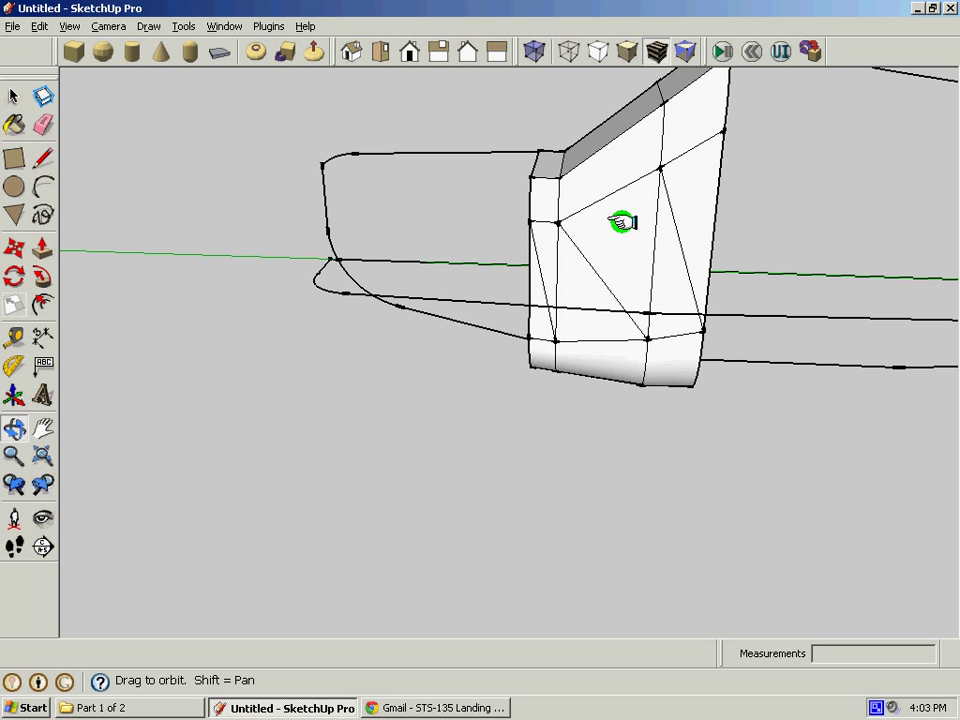